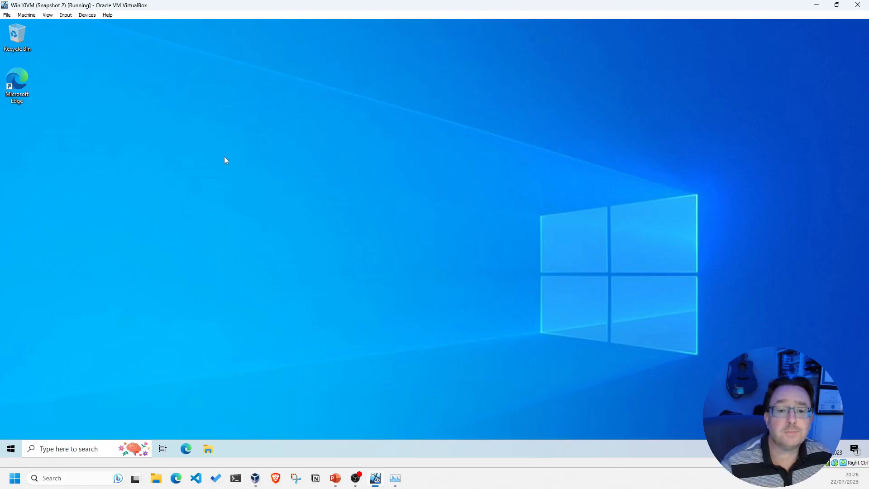
right_click(238, 226)
left_click(320, 169)
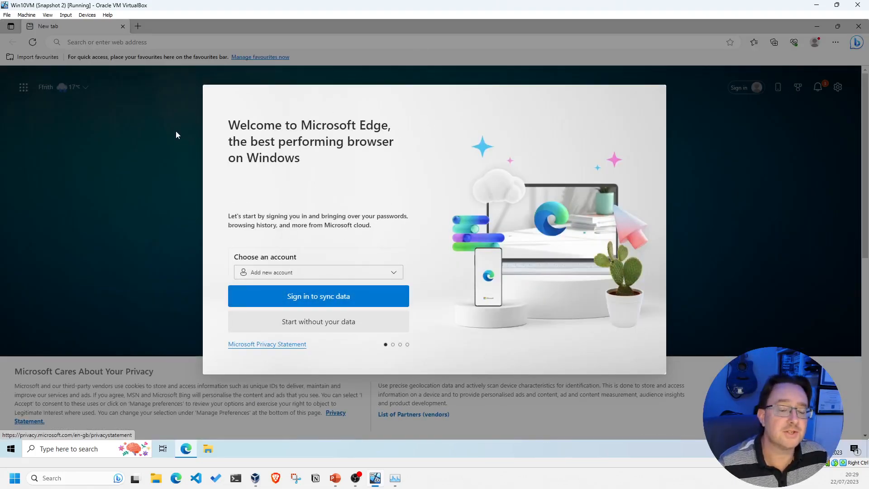
Complete the browser's first-run setup without account or Google data, choosing Don't allow for recent browsing data access and Microsoft personalisation.
left_click(326, 329)
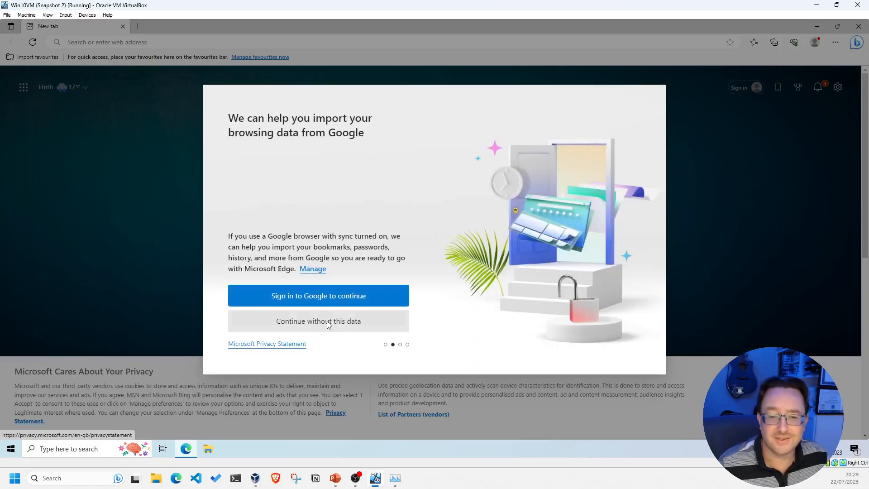
left_click(327, 323)
left_click(269, 290)
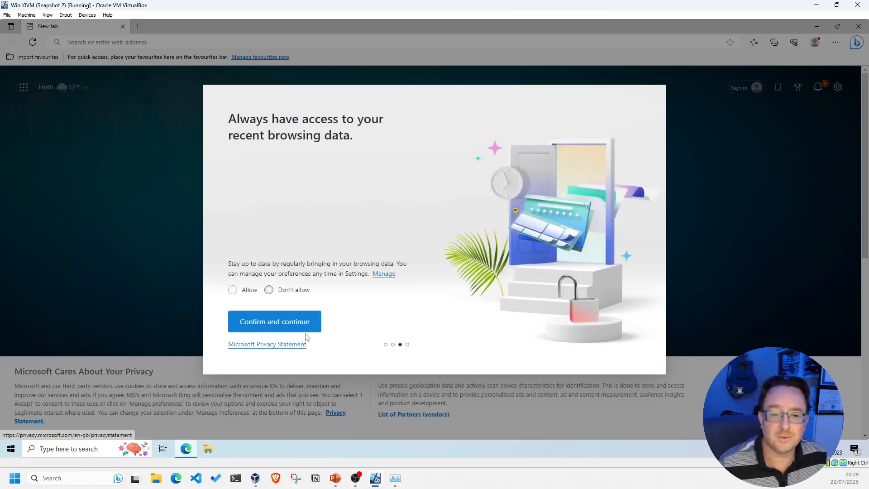
left_click(285, 321)
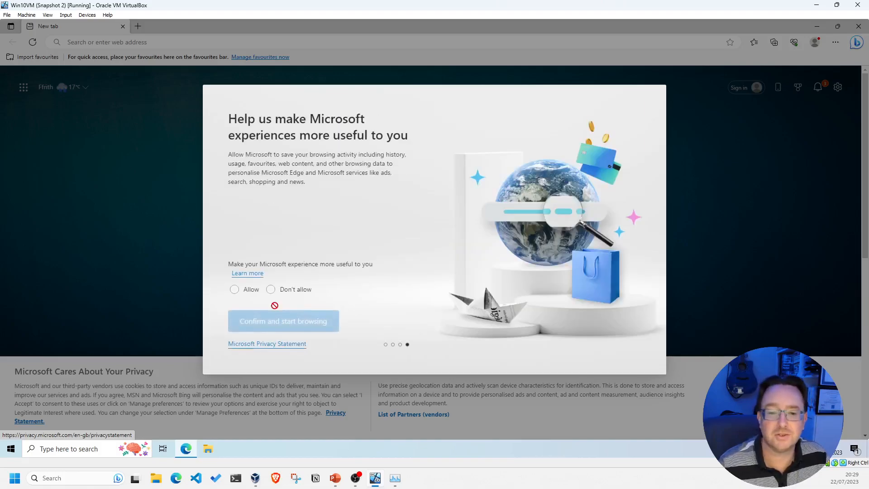
left_click(272, 291)
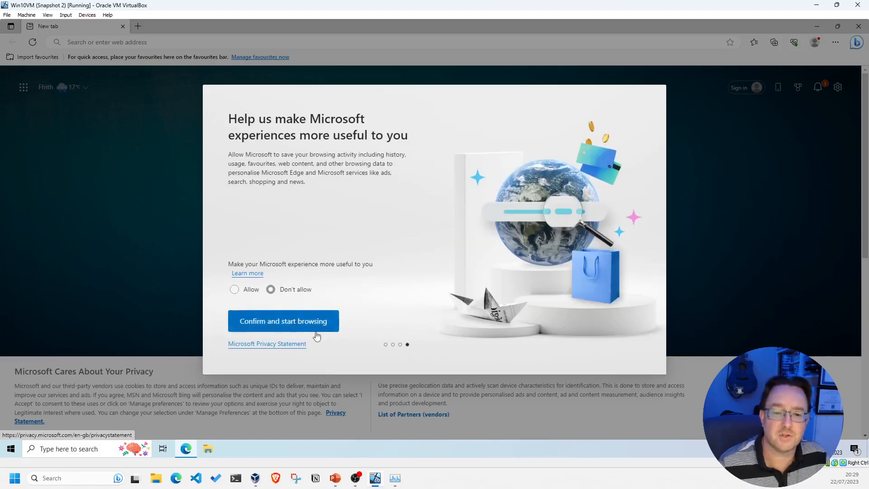
left_click(318, 329)
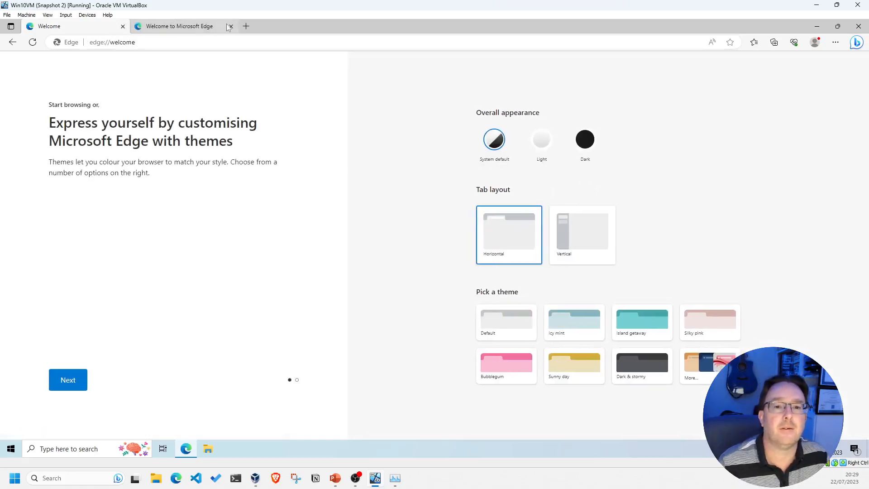
Close both browser welcome tabs and dismiss the web search bar on the desktop.
left_click(229, 27)
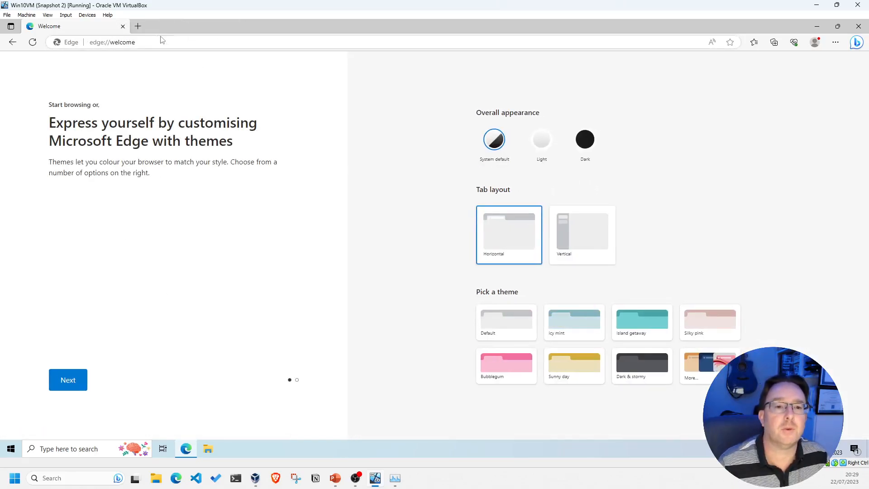
left_click(122, 26)
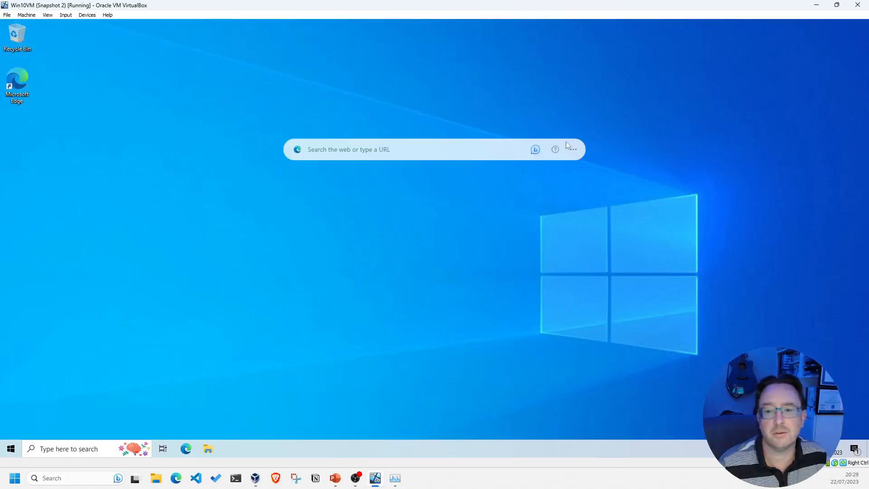
left_click(438, 339)
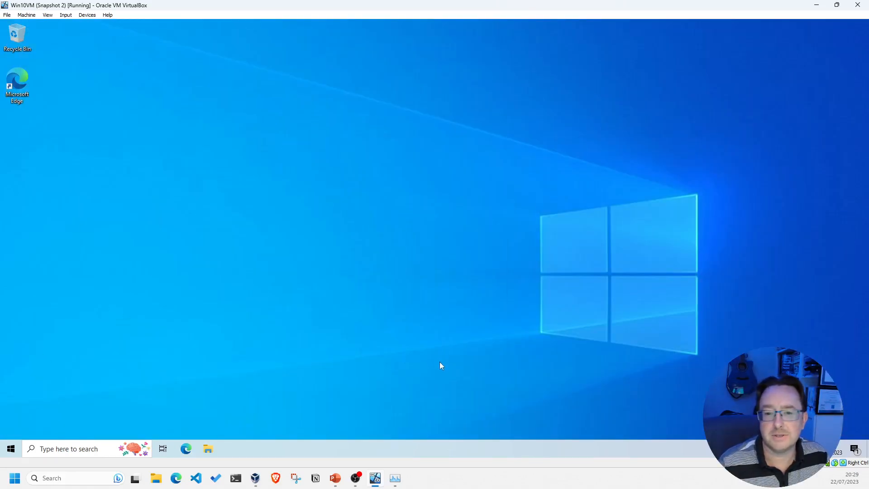
Open Microsoft Edge, go to google.co.uk and reject all of Google's optional cookies.
double_click(25, 90)
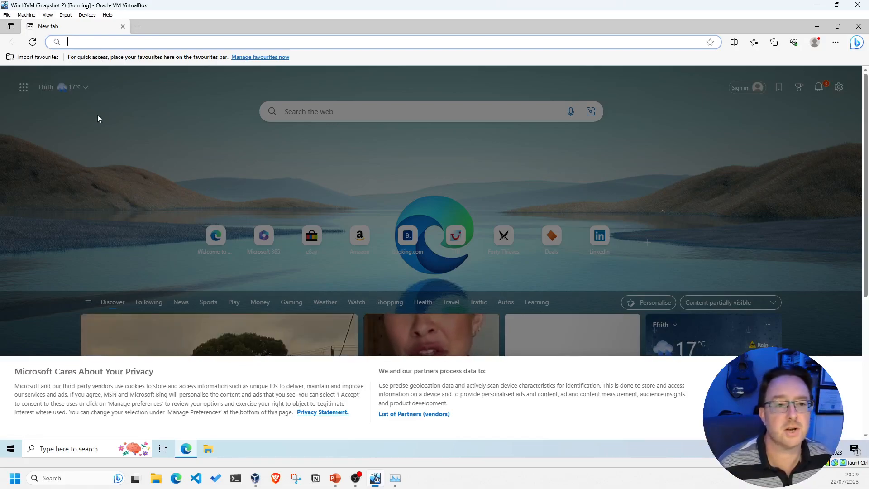
left_click(107, 43)
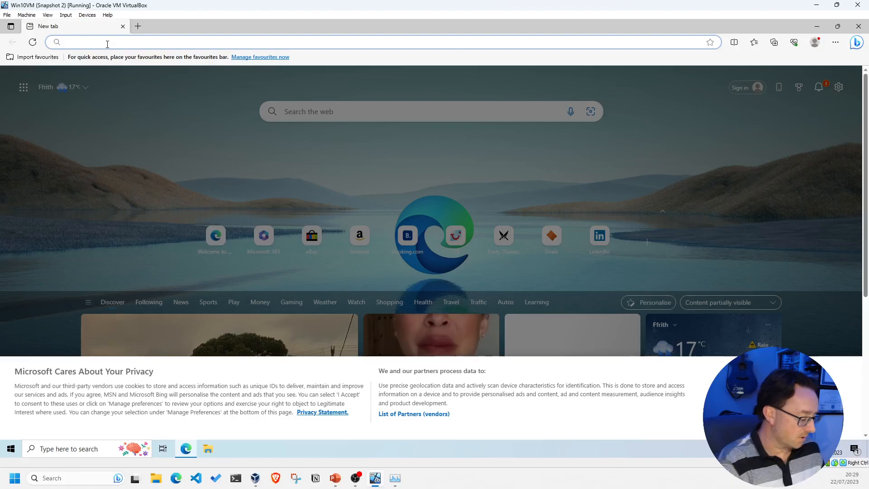
type("google.")
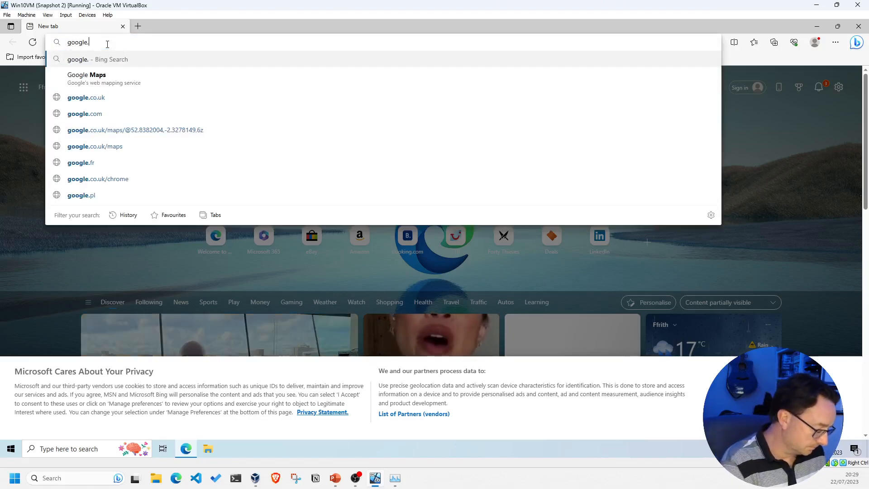
type("co.uk")
key("Return")
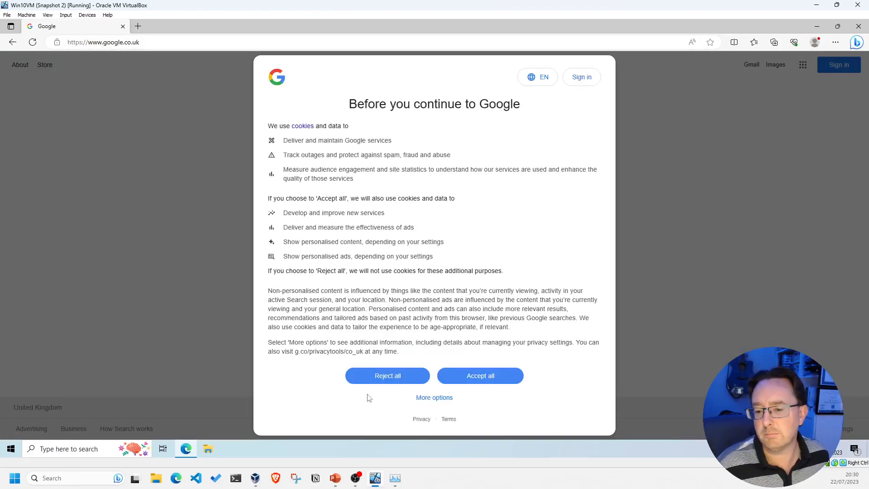
left_click(388, 376)
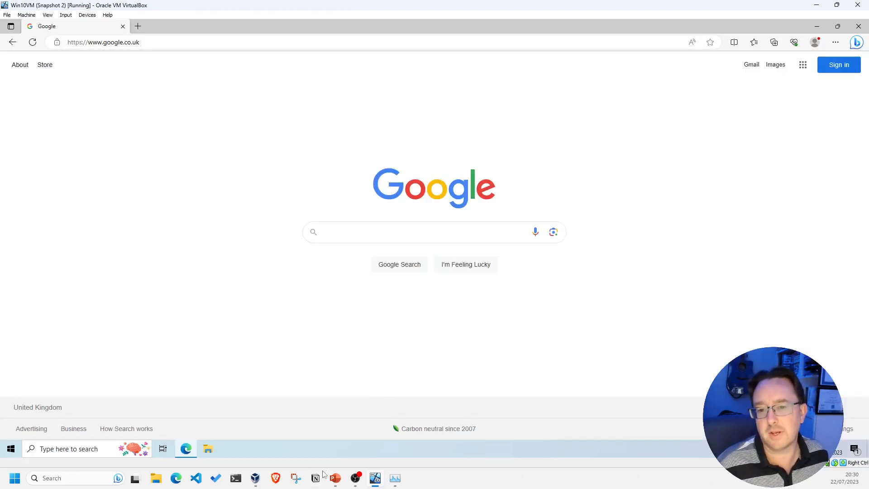
Search Google for "virtual box".
left_click(348, 228)
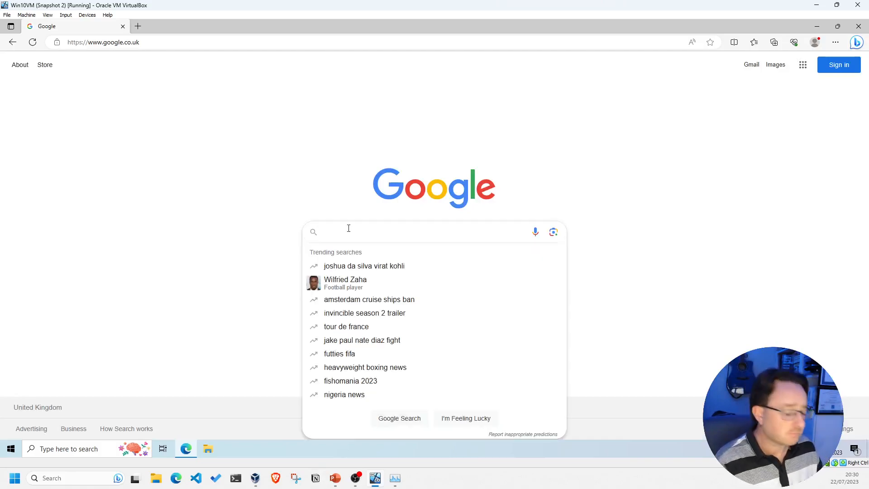
type("virtual")
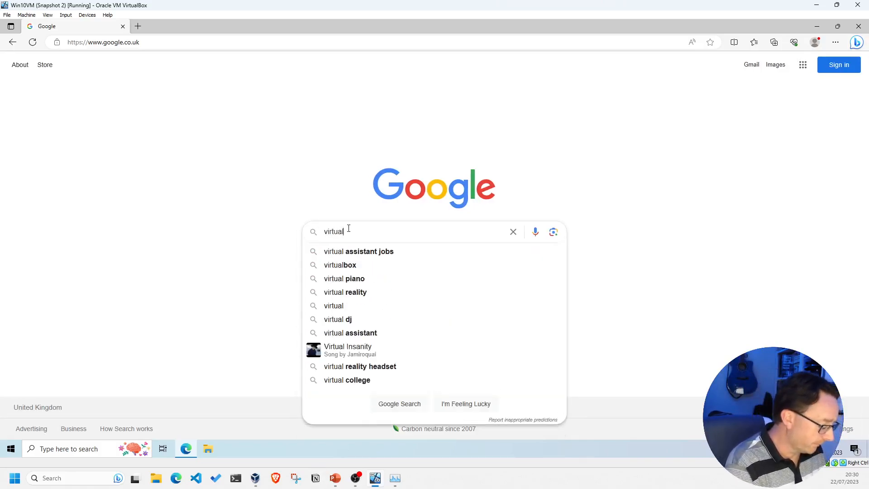
type(" box")
key("Return")
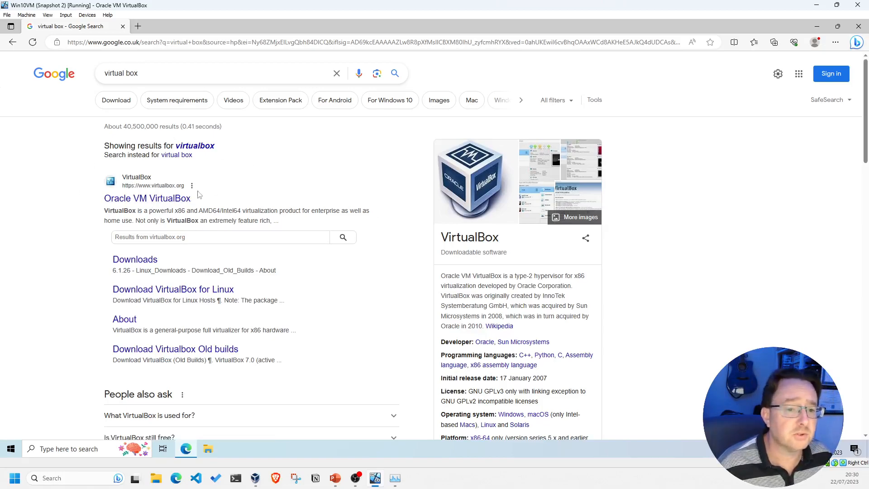
Open the Oracle VM VirtualBox site and download the VirtualBox 7.0.10 platform package for Windows hosts from its download page.
left_click(151, 204)
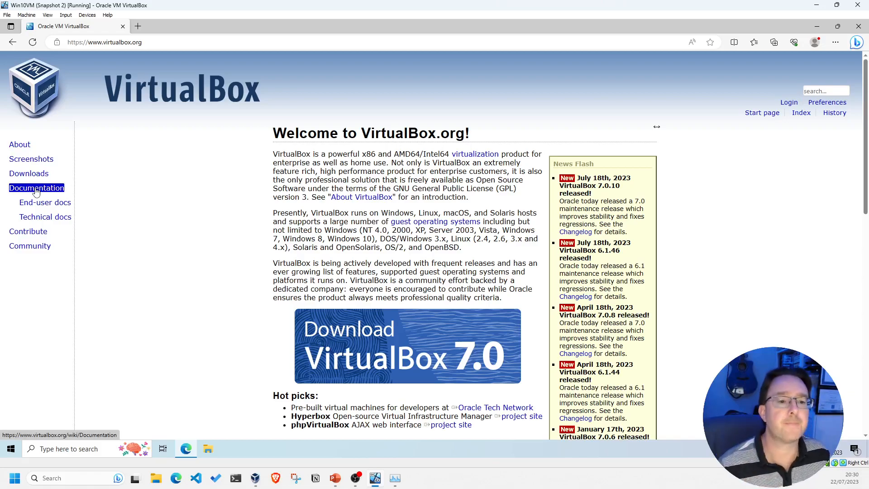
left_click(452, 360)
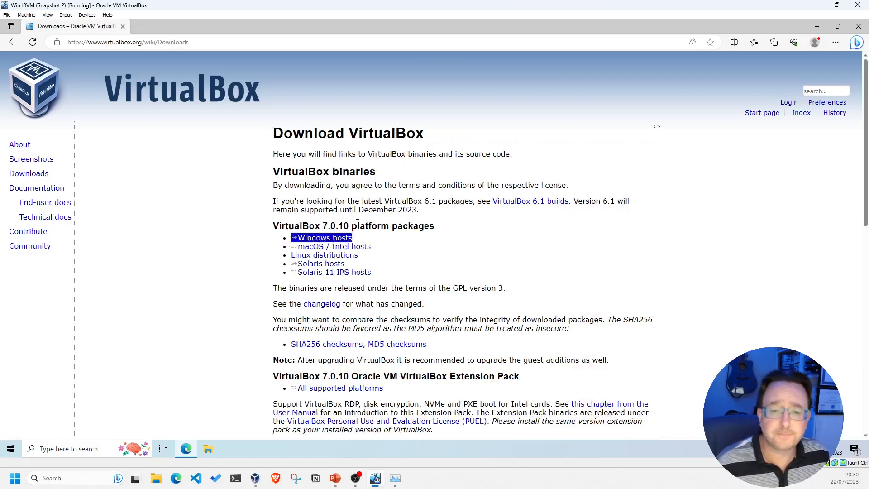
left_click(358, 222)
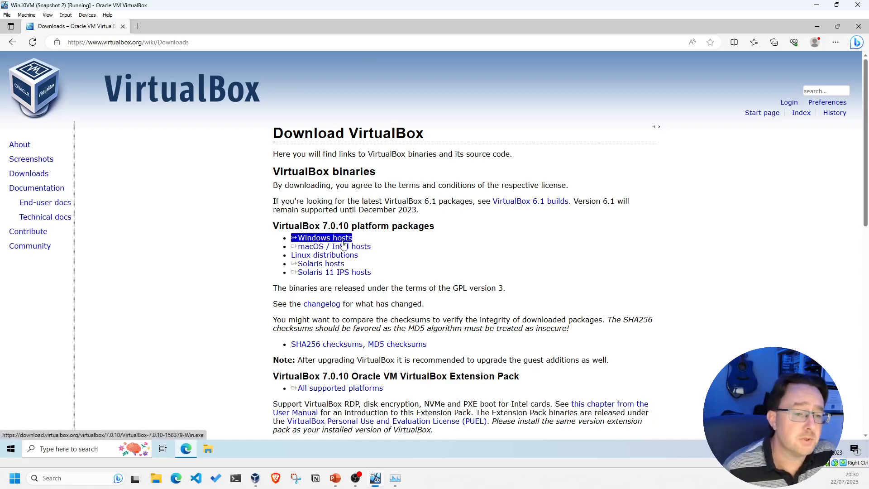
double_click(311, 227)
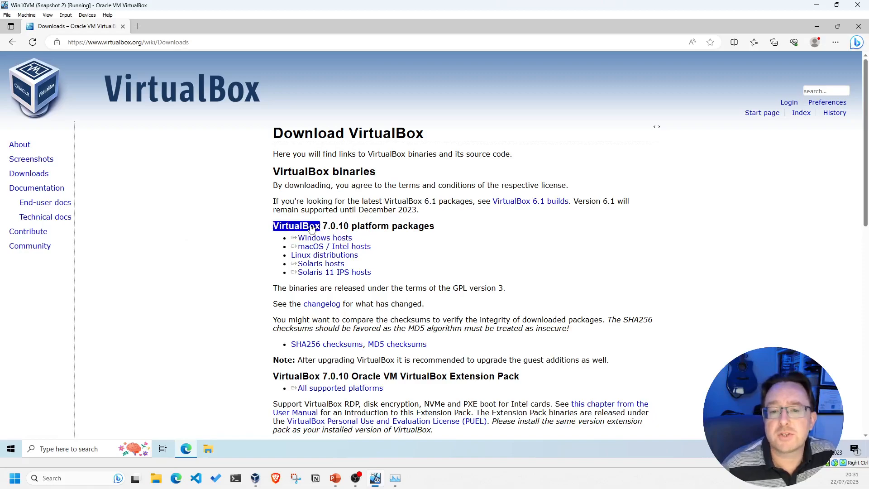
left_click(378, 227)
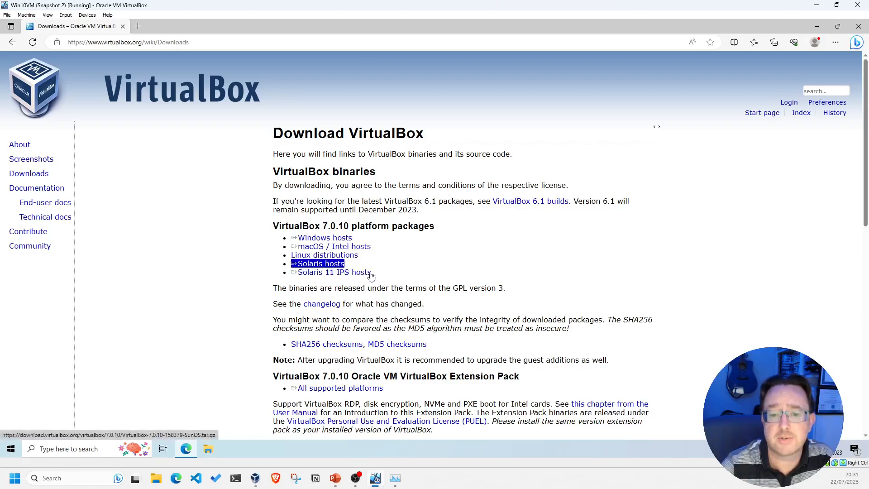
left_click(326, 240)
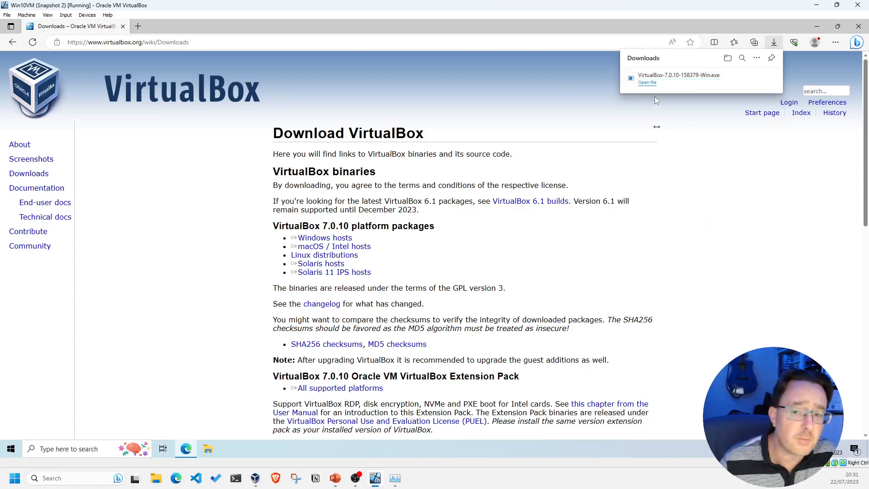
Run the downloaded VirtualBox-7.0.10-158379-Win.exe with permission to make changes, and arrange the setup message beside a smaller browser window.
left_click(648, 83)
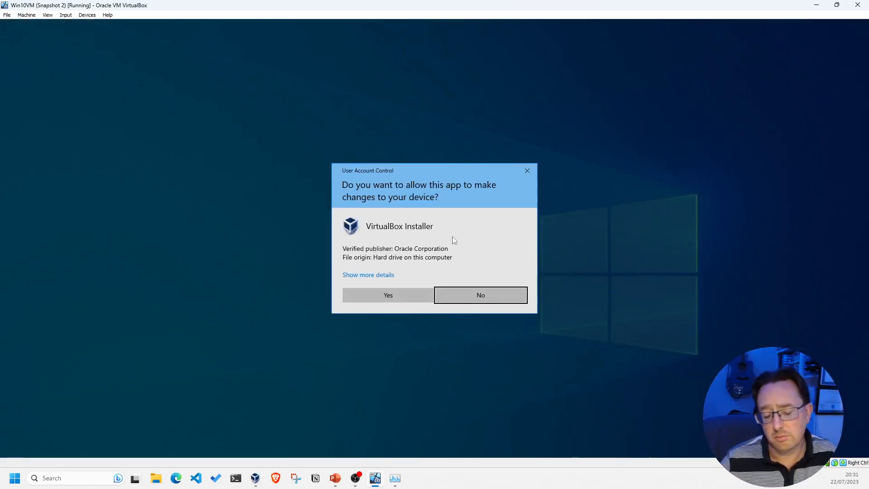
left_click(389, 295)
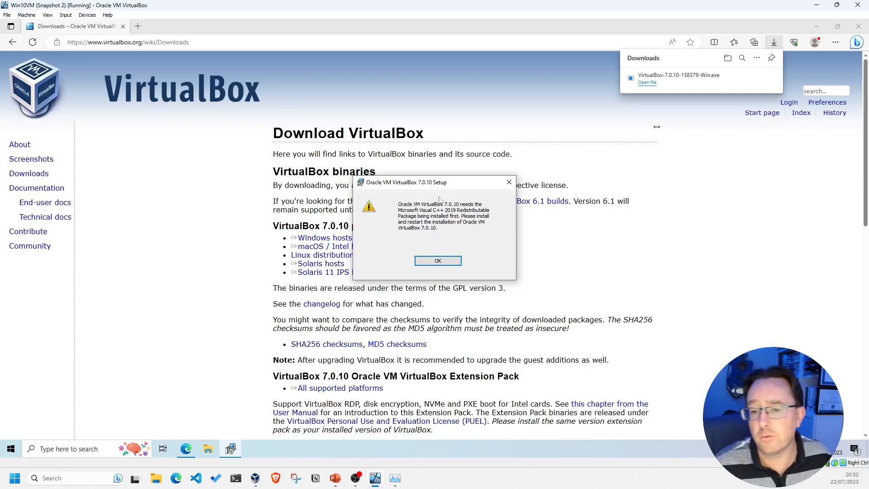
left_click_drag(470, 187, 140, 304)
left_click_drag(308, 32, 479, 42)
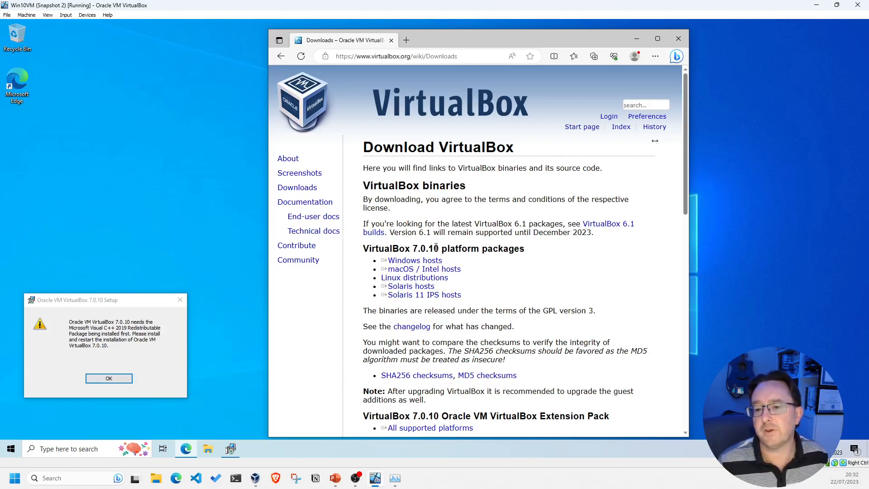
Open google.co.uk in a new browser tab, rejecting all on the Microsoft privacy notice.
left_click(406, 40)
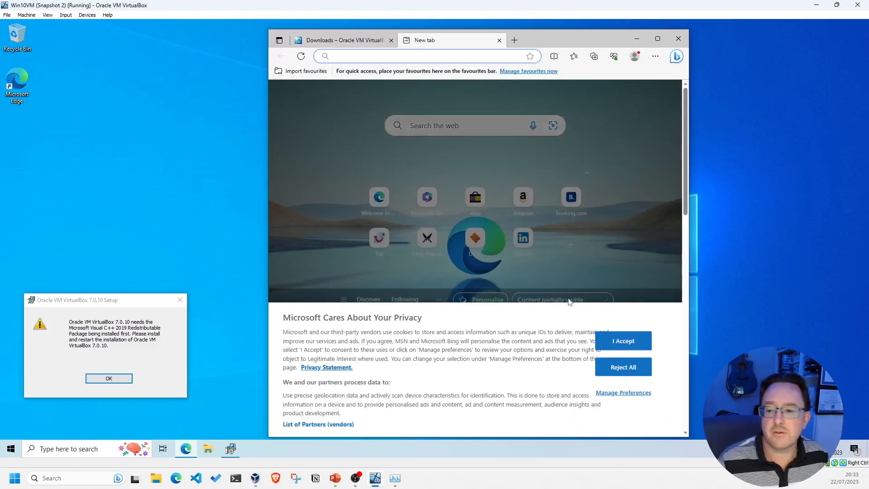
left_click(622, 367)
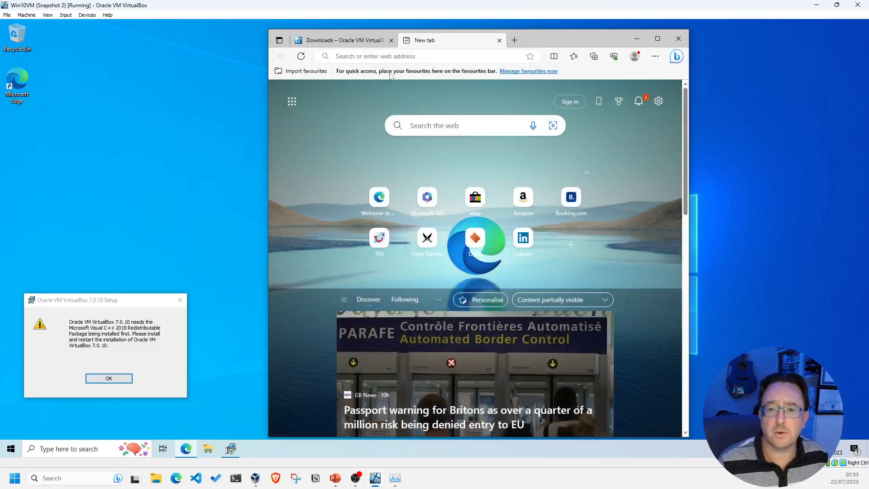
left_click(391, 57)
type("goggle")
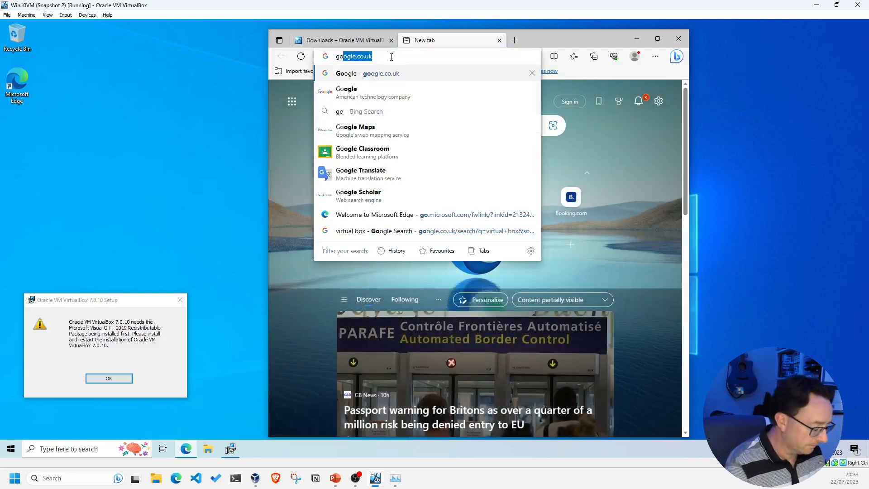
key("BackSpace")
key("BackSpace")
key("BackSpace")
key("BackSpace")
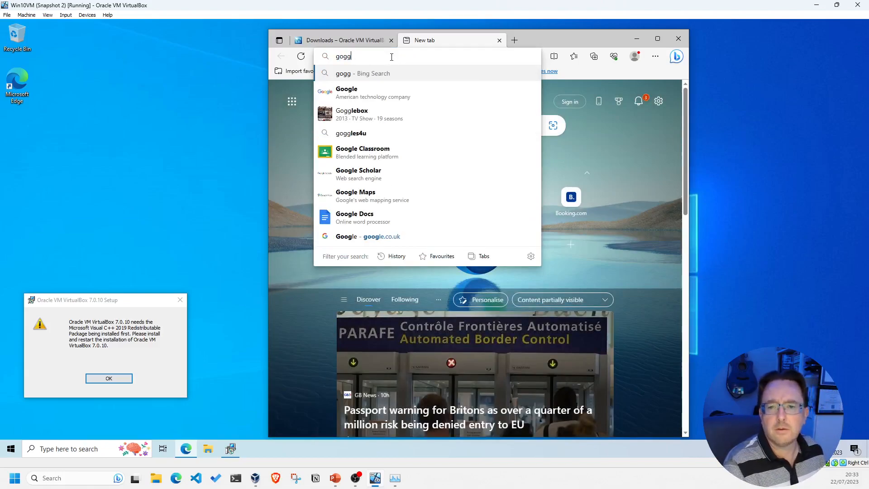
type("ogle.co.uk")
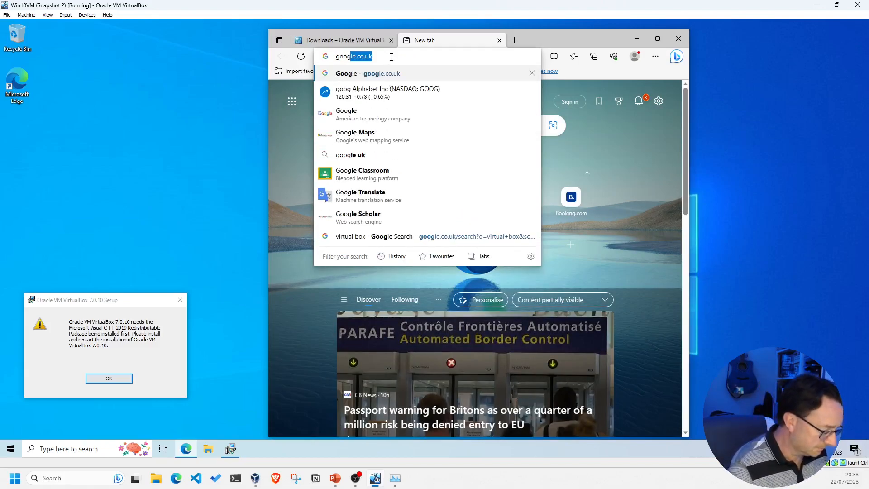
key("Return")
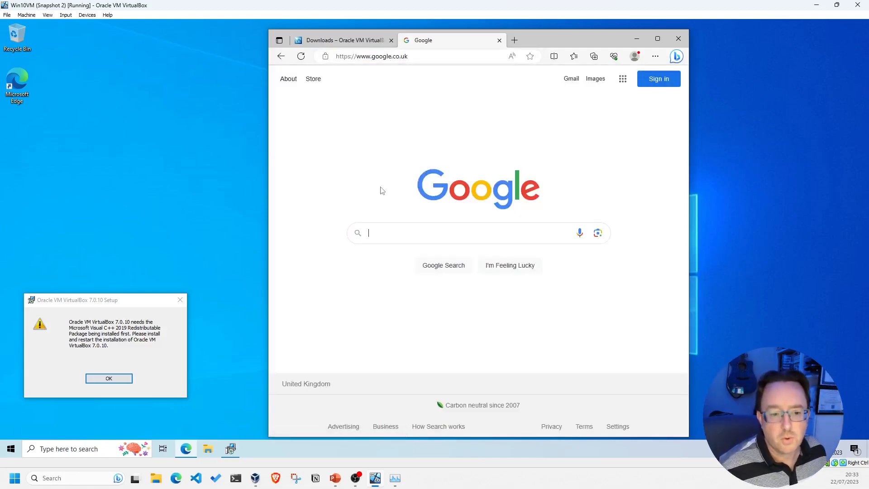
Search Google for "microsoft visual c++ 2019".
left_click(405, 237)
type("micr")
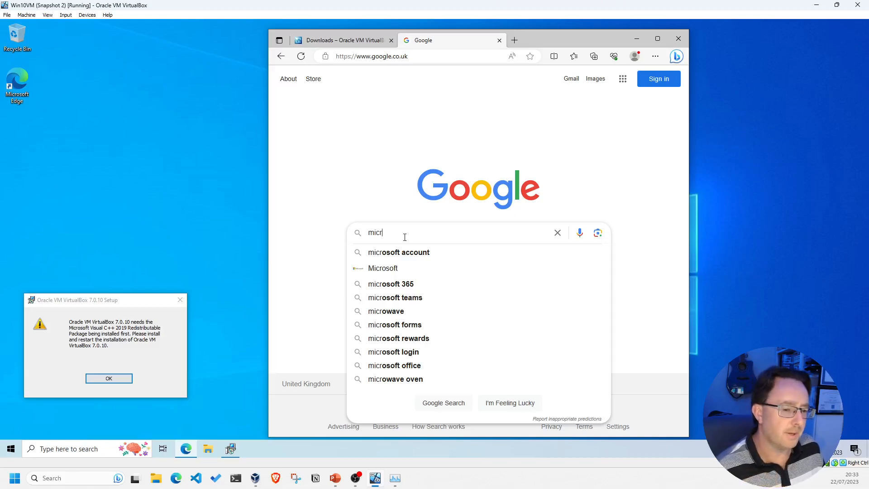
type("osoft")
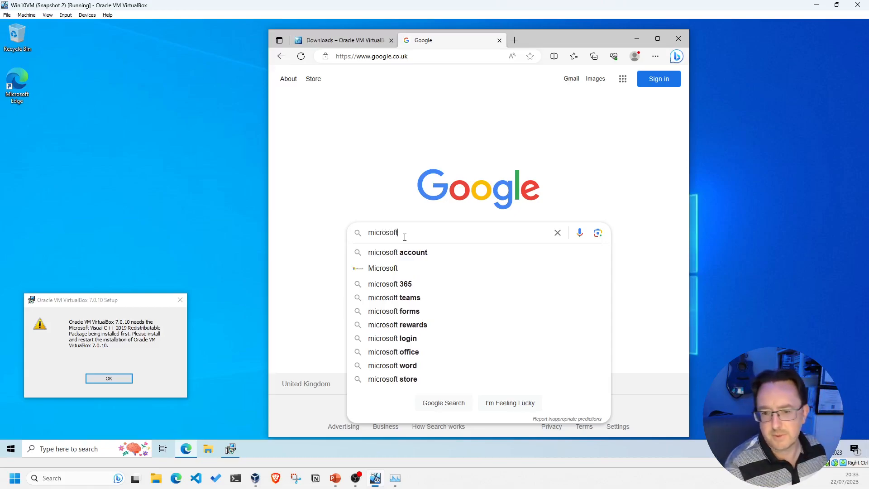
type(" vi")
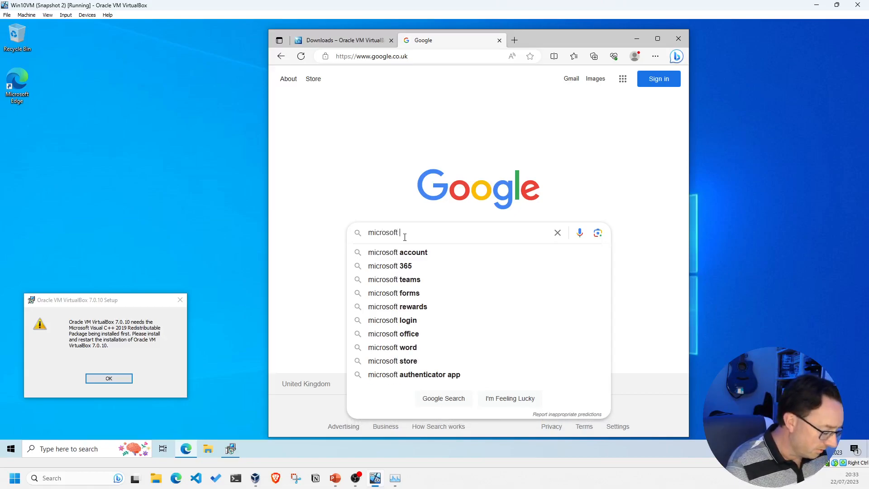
type("su")
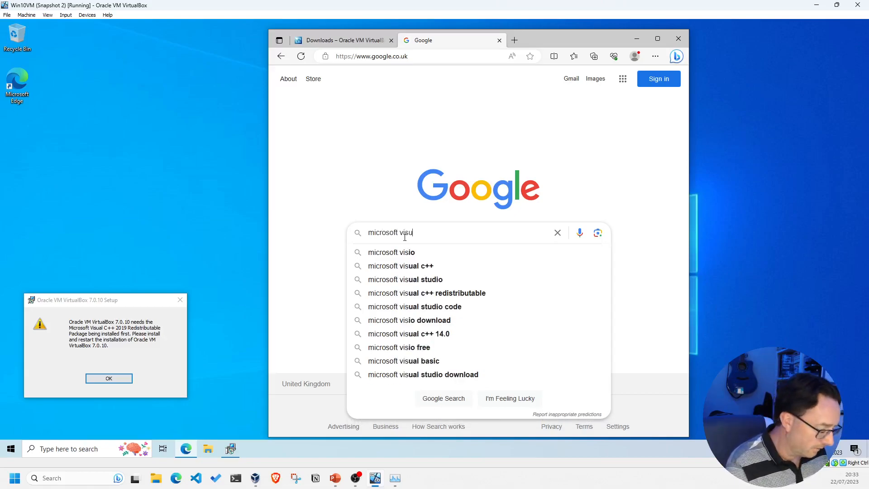
type("al")
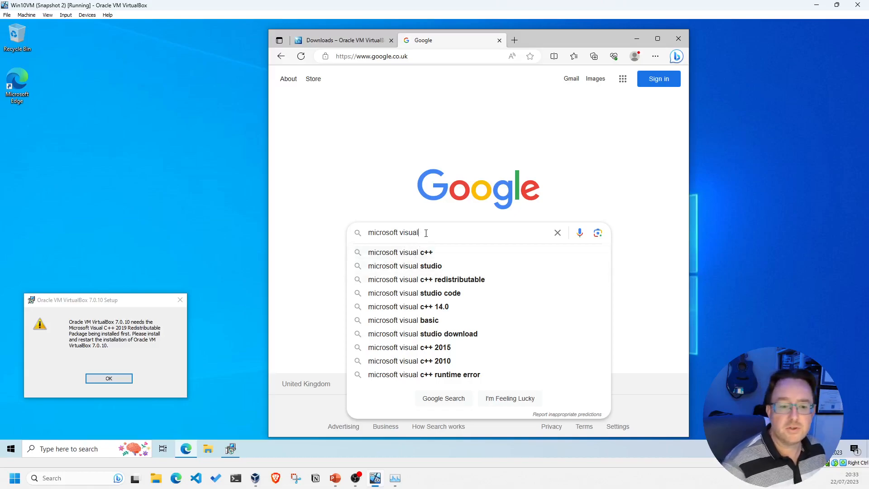
type("C++")
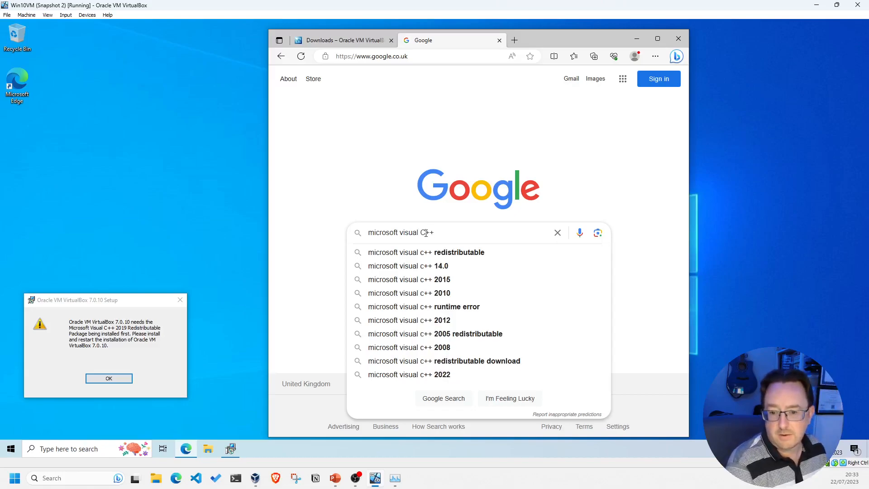
type(" 2019")
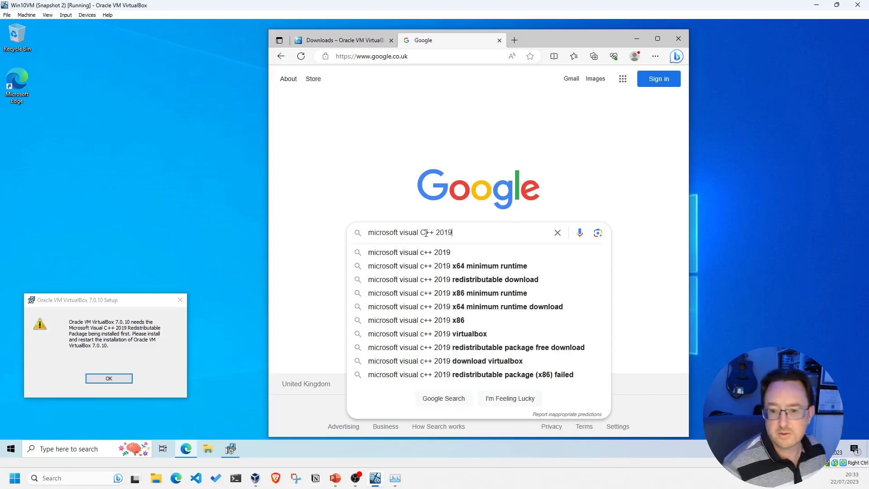
left_click(422, 253)
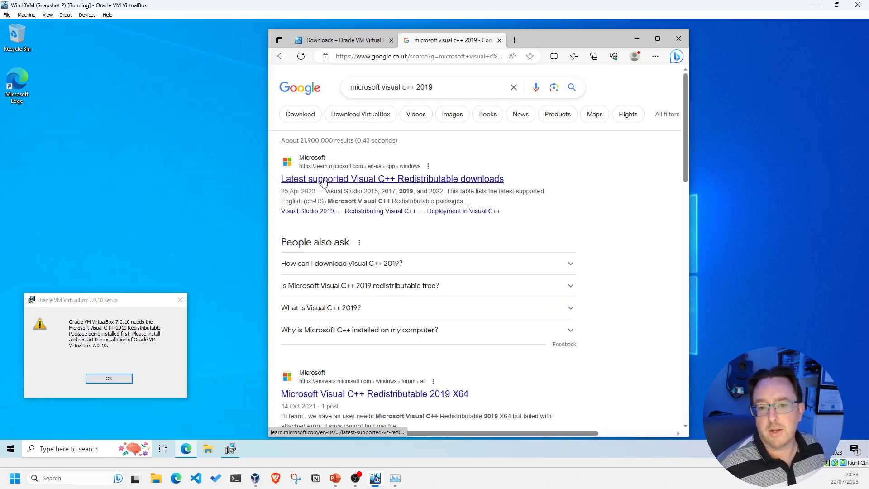
Open Microsoft's latest supported Visual C++ Redistributable downloads page in a maximized browser window and download the X64 package for Visual Studio 2015–2022.
left_click(326, 181)
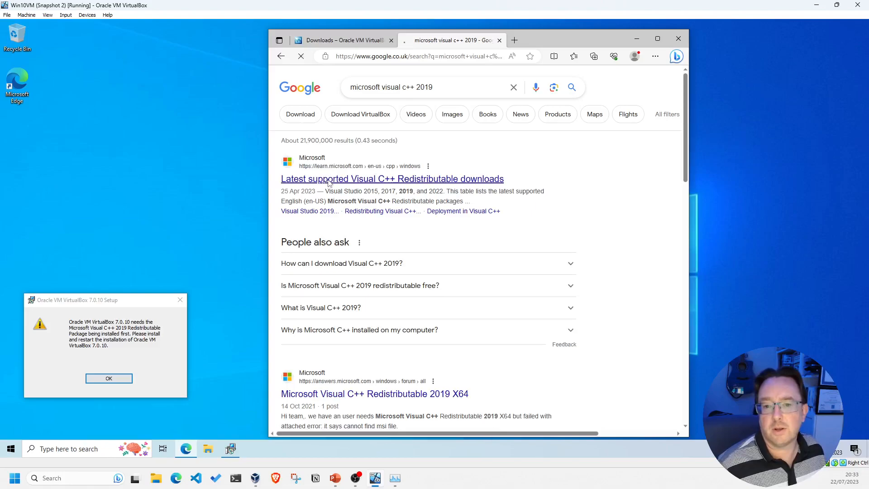
left_click(660, 39)
scroll(390, 311, "down", 7)
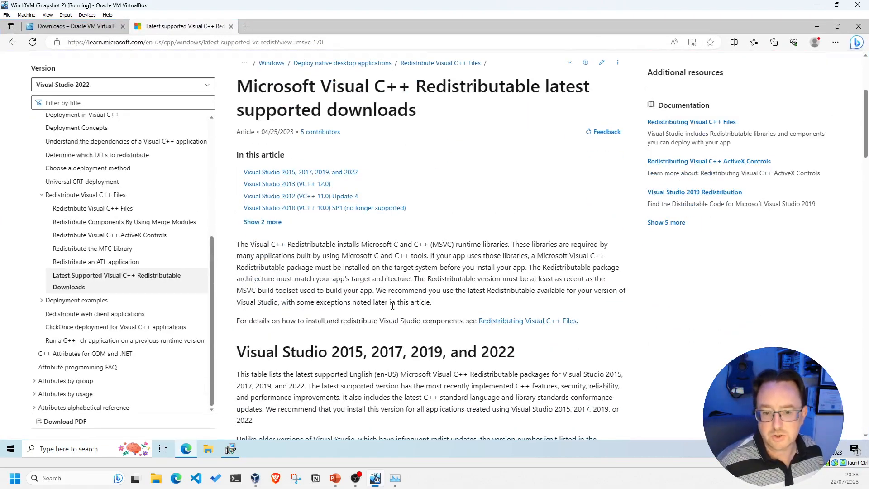
scroll(368, 305, "down", 1)
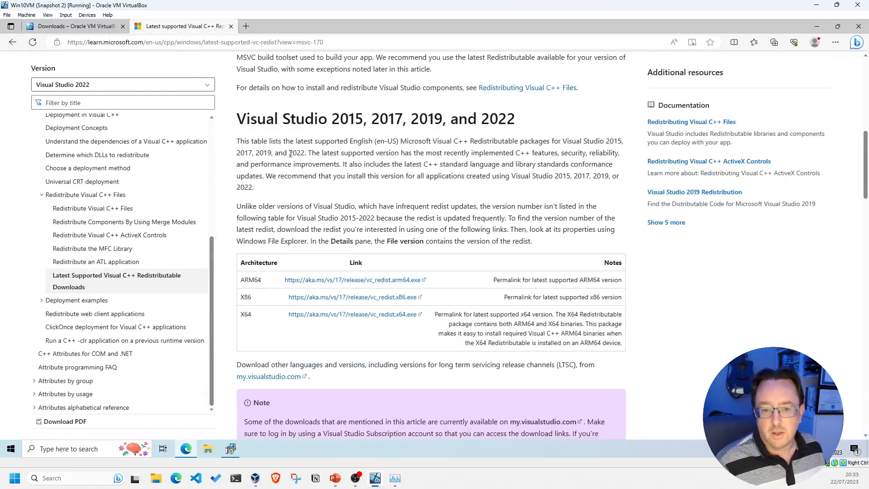
scroll(333, 173, "up", 1)
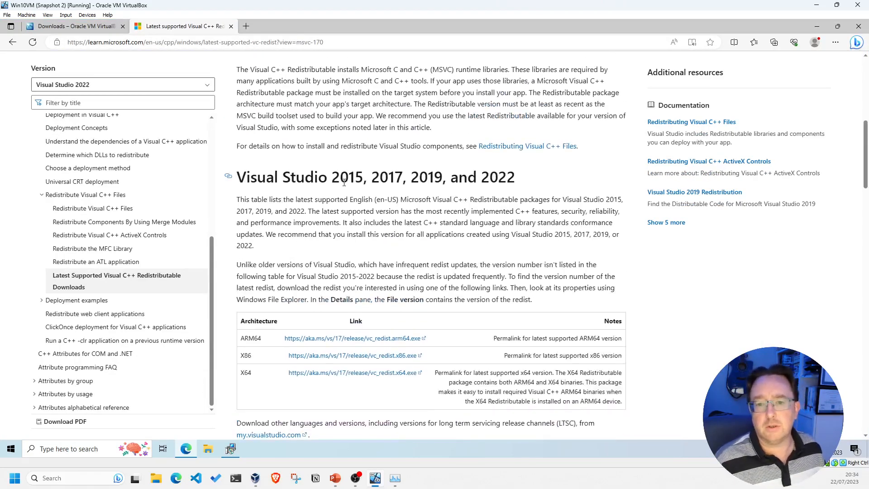
scroll(345, 190, "up", 6)
scroll(294, 194, "down", 3)
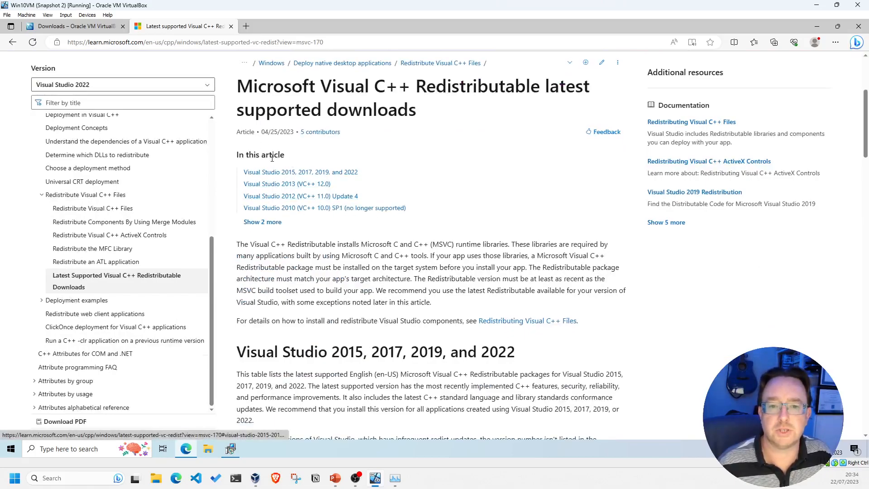
scroll(312, 222, "down", 1)
scroll(313, 222, "down", 6)
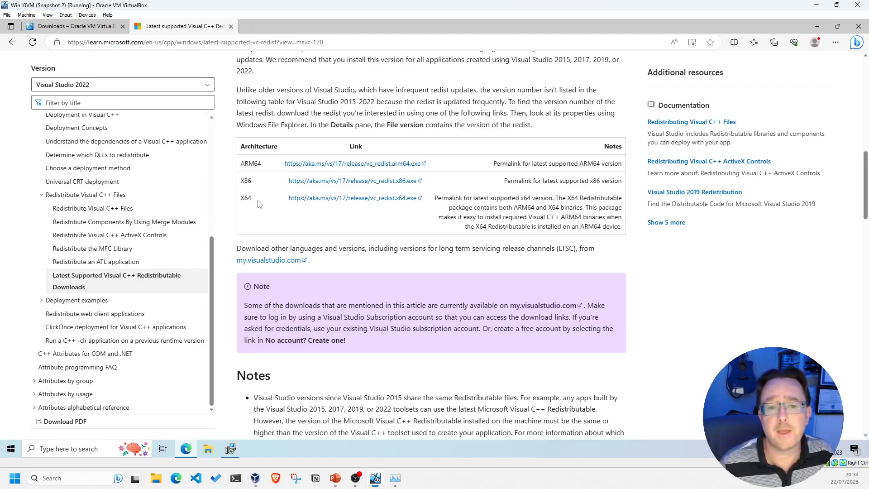
left_click(343, 200)
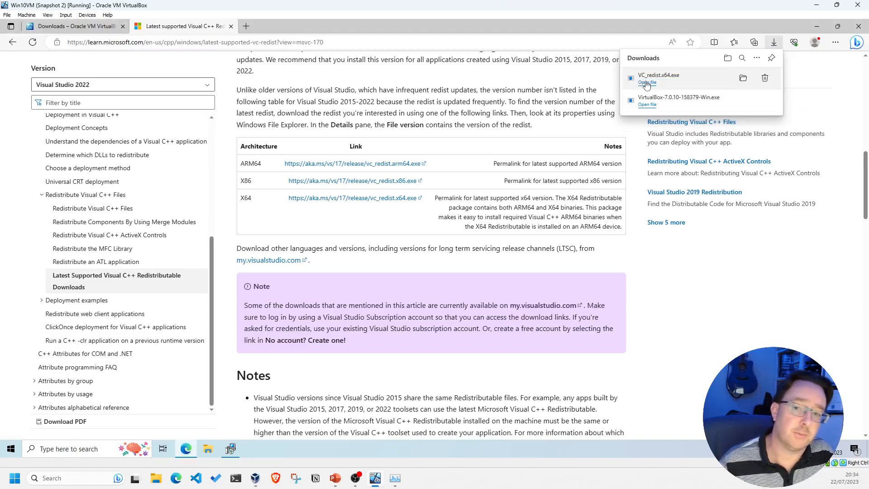
Run VC_redist.x64.exe, agree to the license terms, install the redistributable with permission to make changes, and close its setup window.
left_click(647, 83)
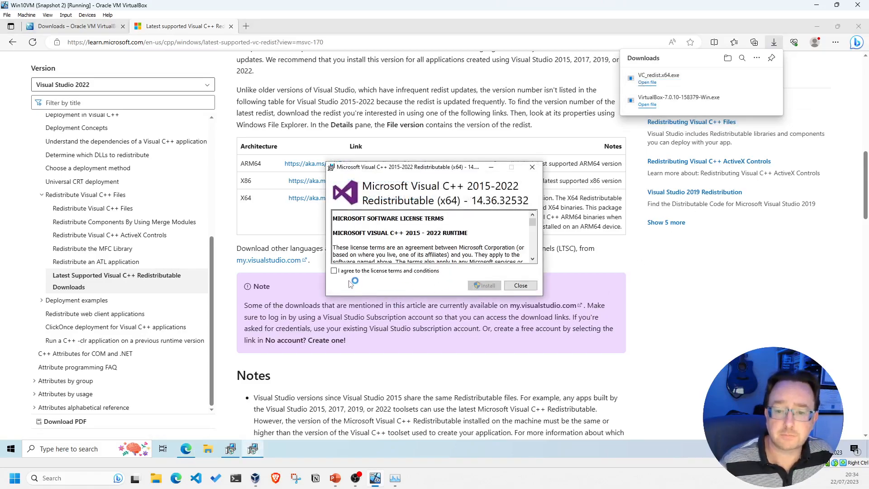
left_click(334, 271)
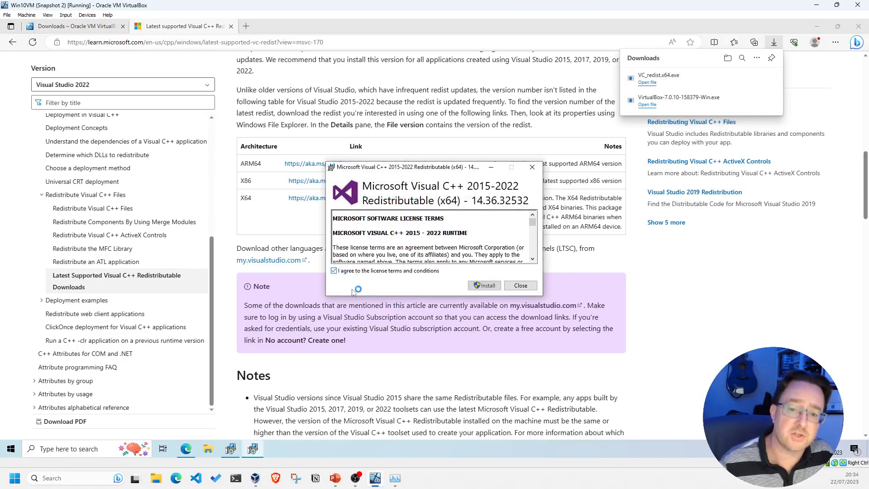
left_click_drag(411, 168, 328, 96)
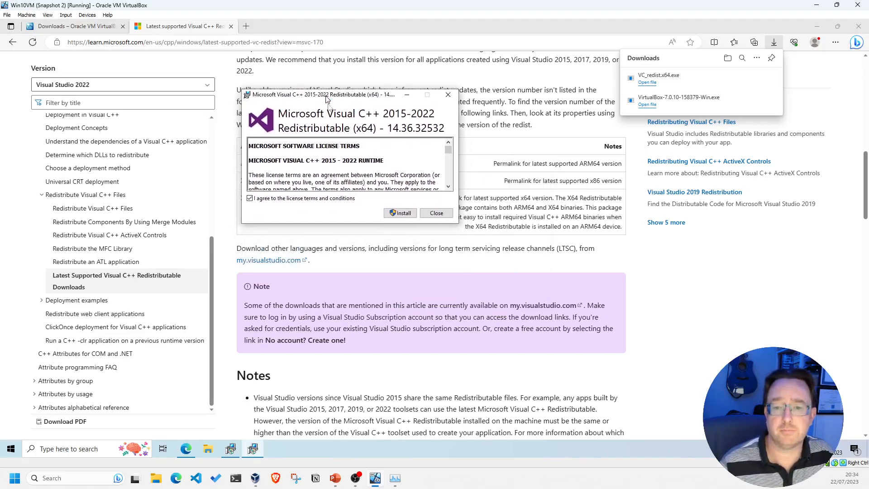
left_click(401, 212)
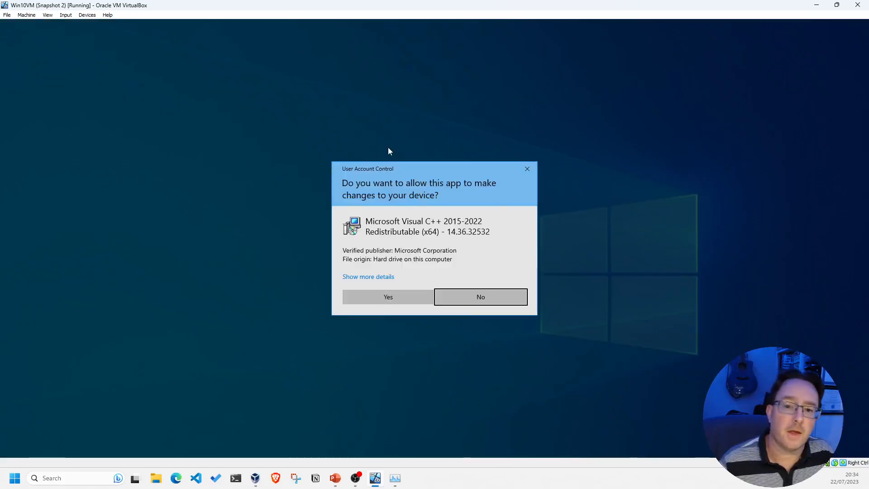
left_click(388, 298)
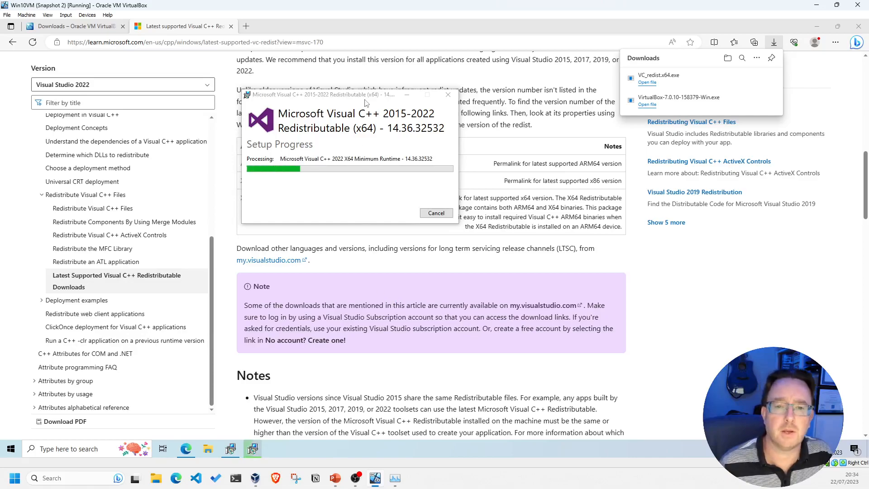
left_click_drag(355, 99, 379, 97)
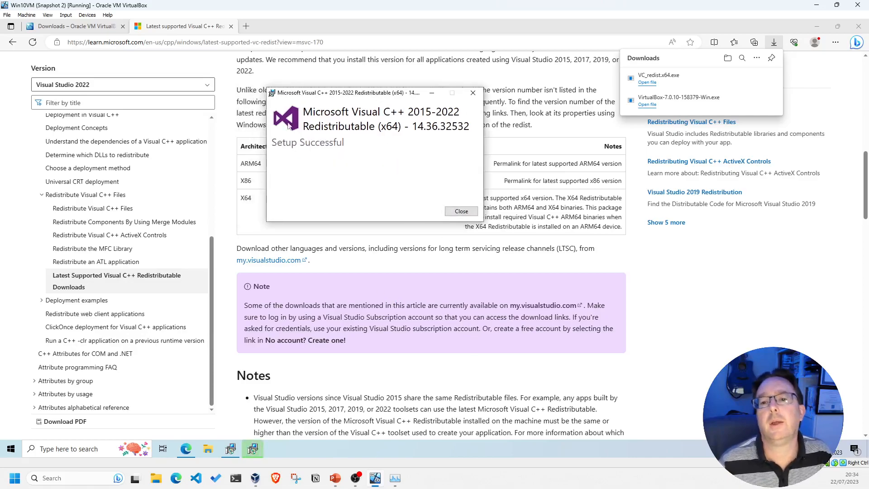
left_click(461, 211)
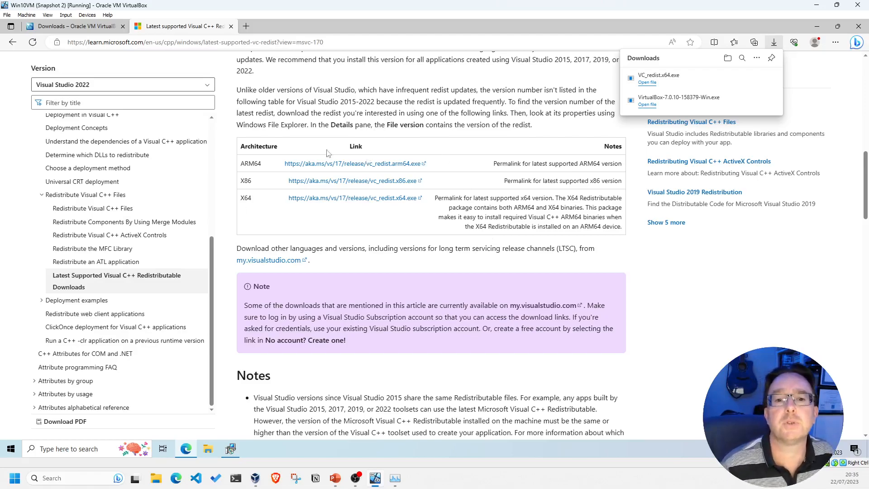
Close the browser, dismiss the VirtualBox setup message about the missing redistributable, and exit the old setup wizard.
left_click(231, 26)
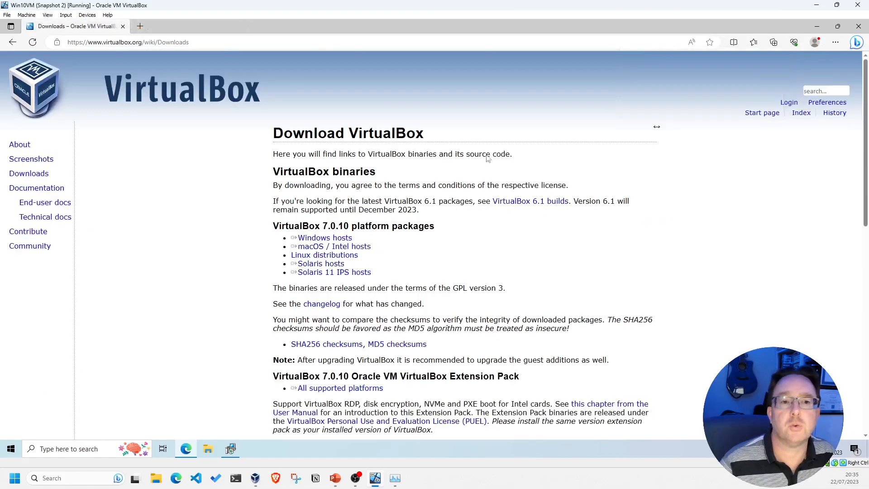
left_click(859, 28)
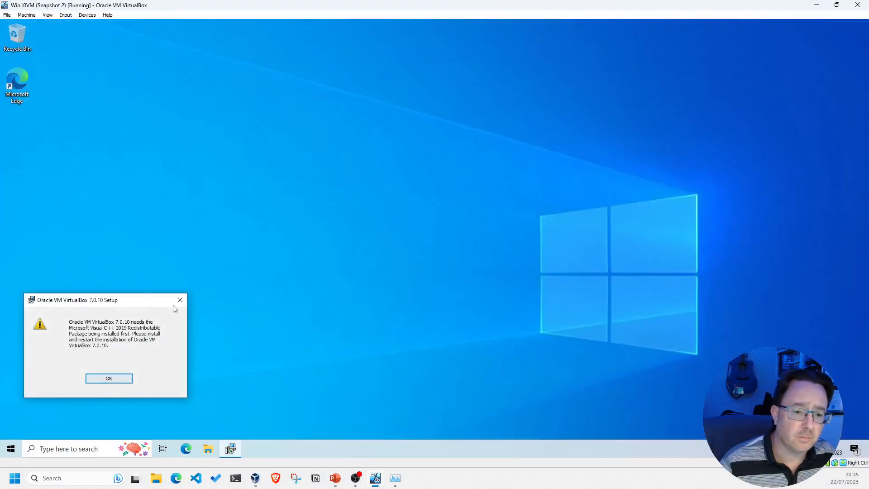
left_click(180, 300)
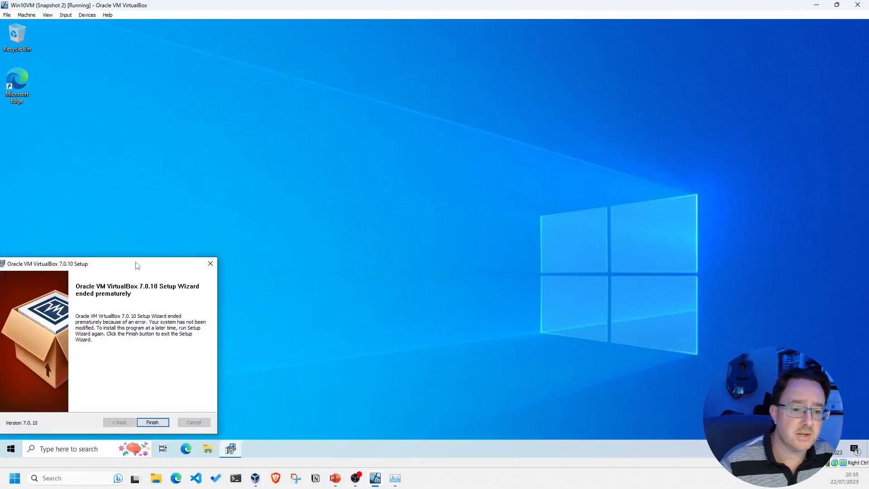
left_click_drag(137, 266, 432, 120)
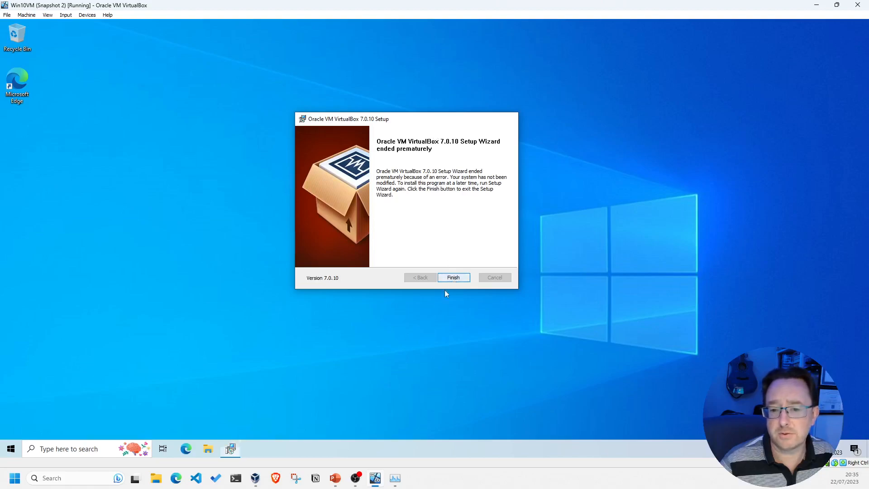
left_click(454, 277)
left_click(498, 267)
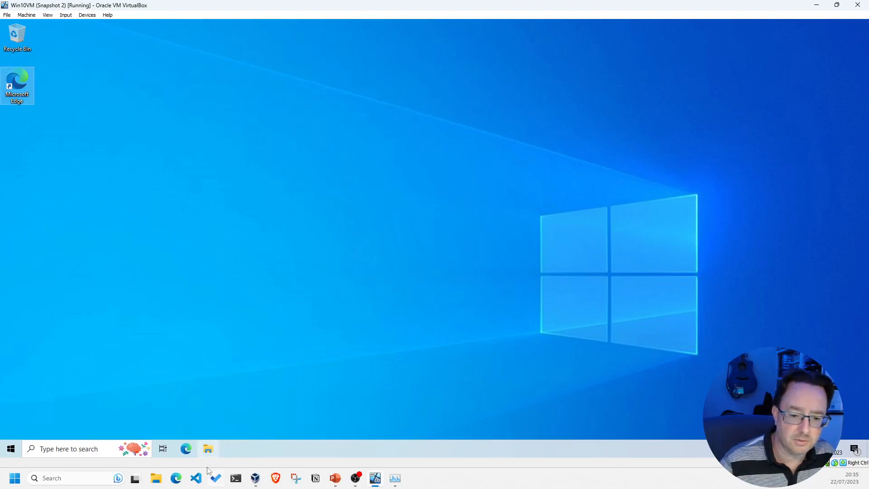
Run VirtualBox-7.0.10-158379-Win from the Downloads folder again, allowing it to make changes to the device.
left_click(208, 450)
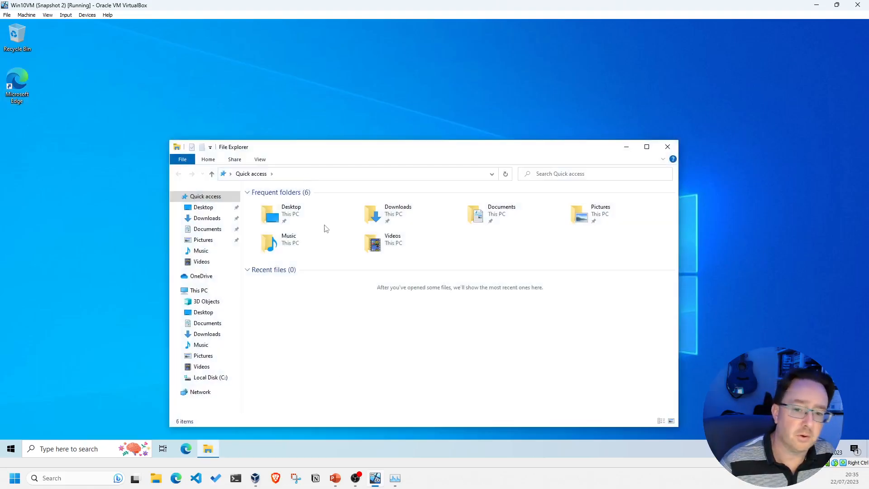
double_click(401, 213)
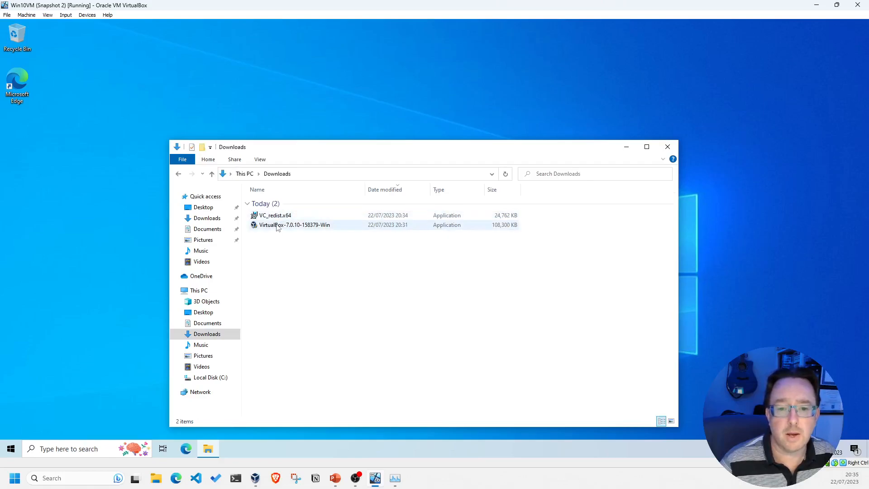
double_click(277, 225)
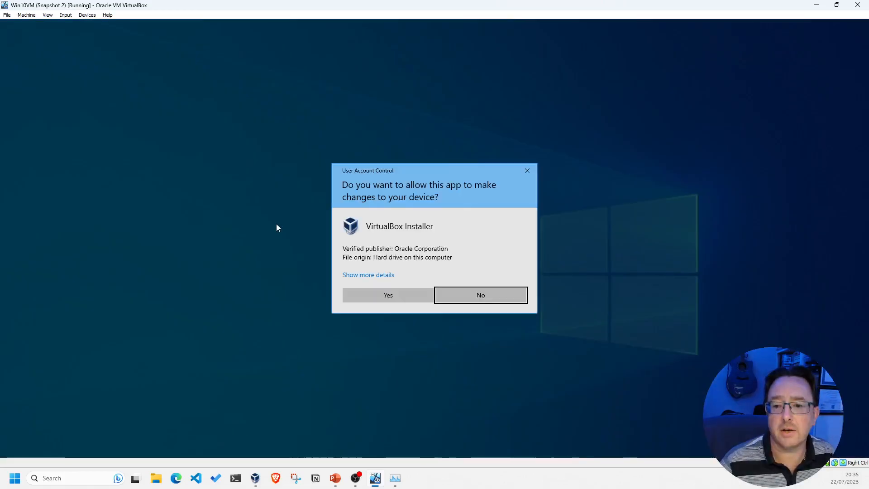
left_click(387, 297)
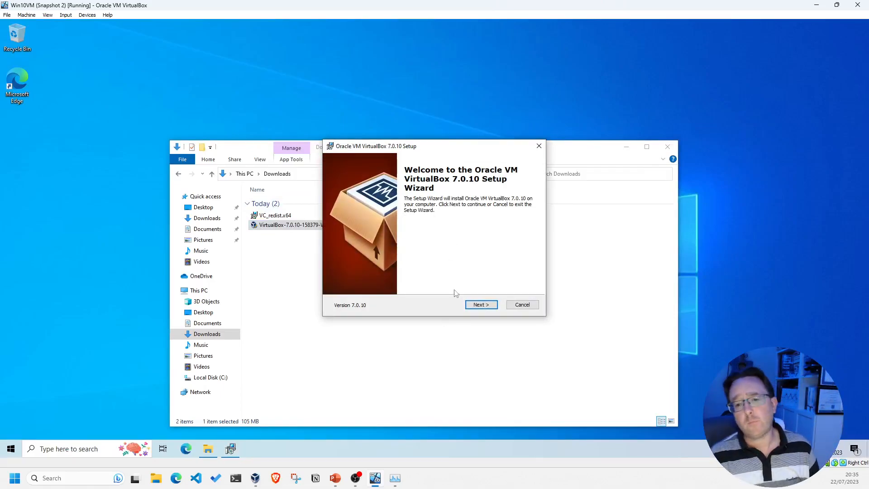
Advance the VirtualBox setup with the default features and location, agreeing to proceed despite the network interfaces warning and missing Python Core / win32api dependencies.
left_click(480, 305)
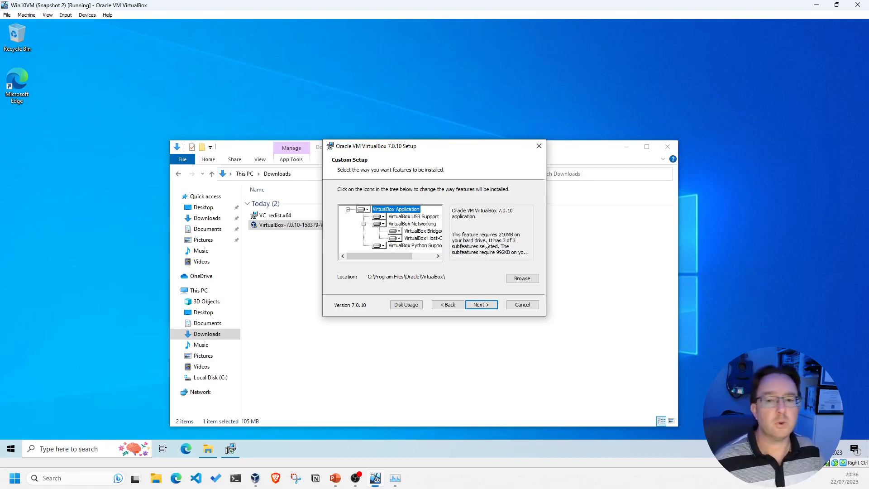
left_click(478, 306)
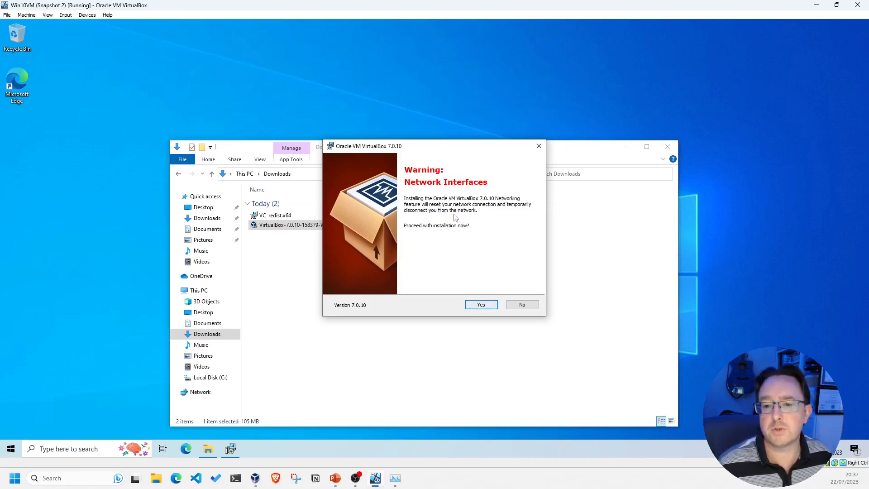
left_click(482, 305)
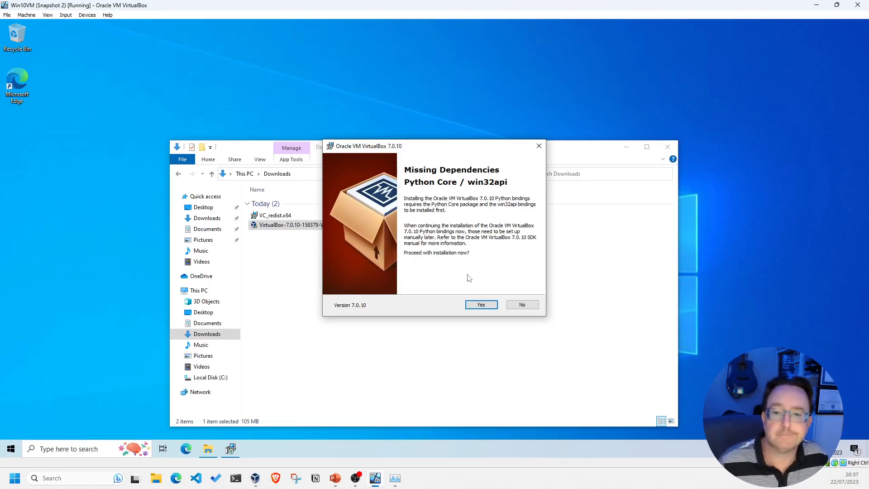
left_click(492, 308)
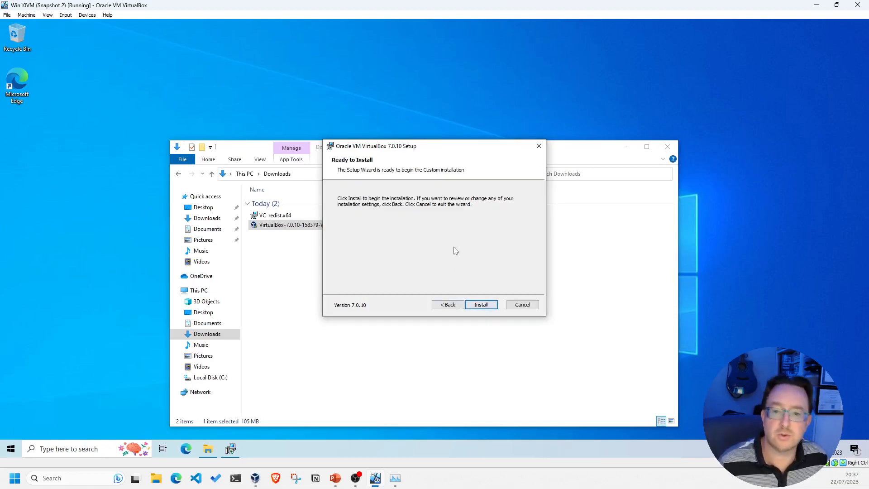
Install Oracle VM VirtualBox 7.0.10 and finish the setup wizard with the option to start it after installation enabled.
left_click(480, 305)
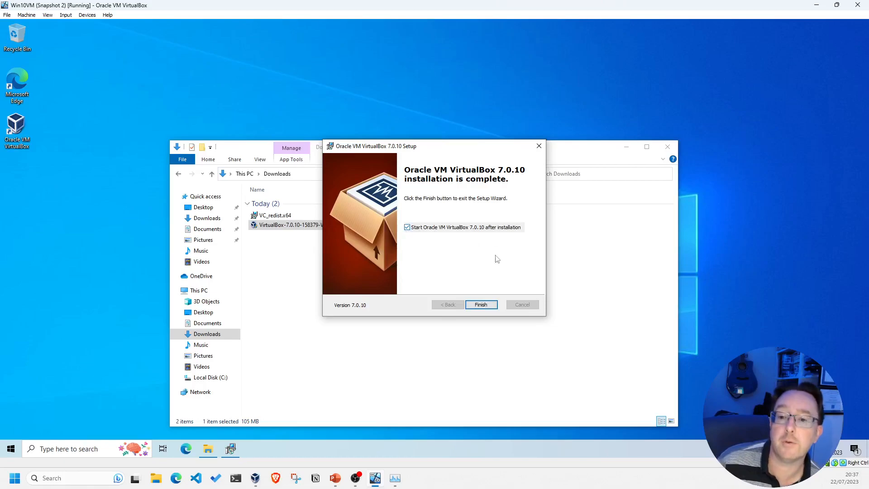
left_click(481, 305)
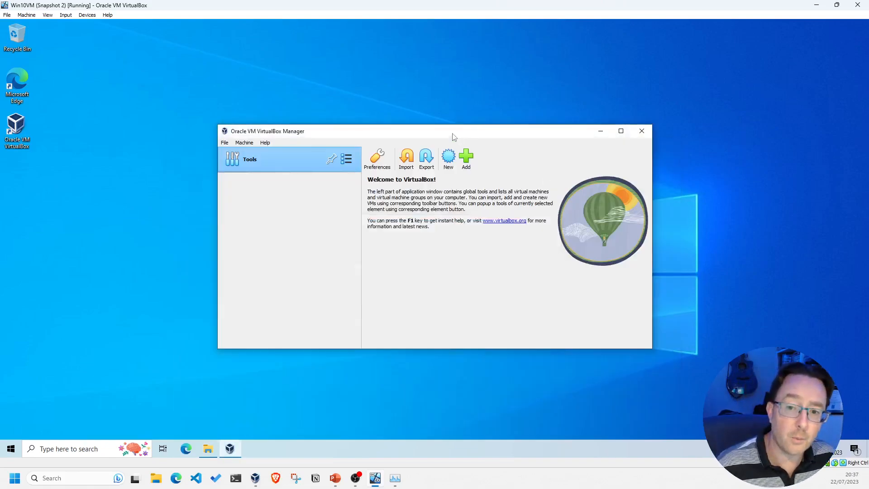
left_click_drag(453, 132, 425, 70)
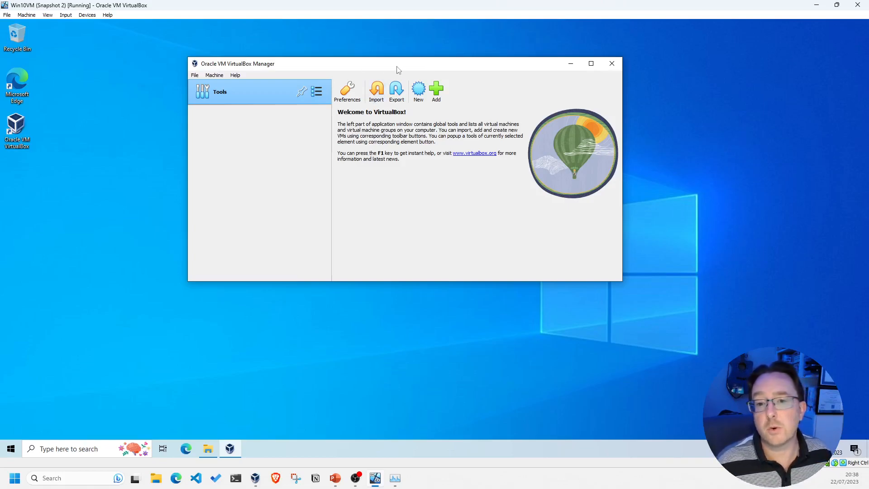
left_click_drag(398, 70, 353, 142)
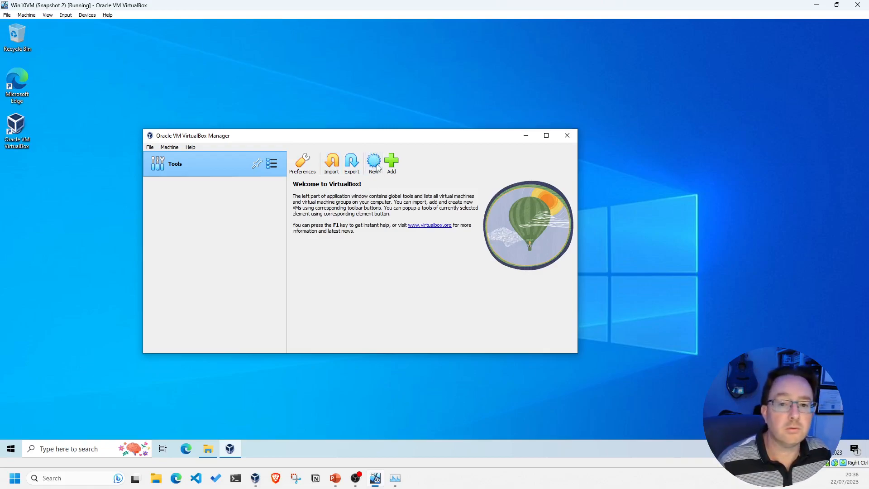
left_click(171, 147)
left_click(151, 147)
left_click(151, 148)
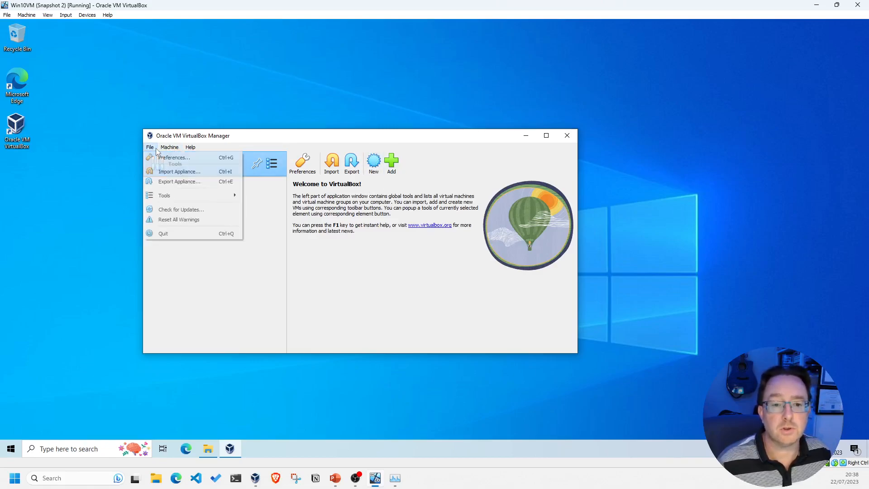
key("Left")
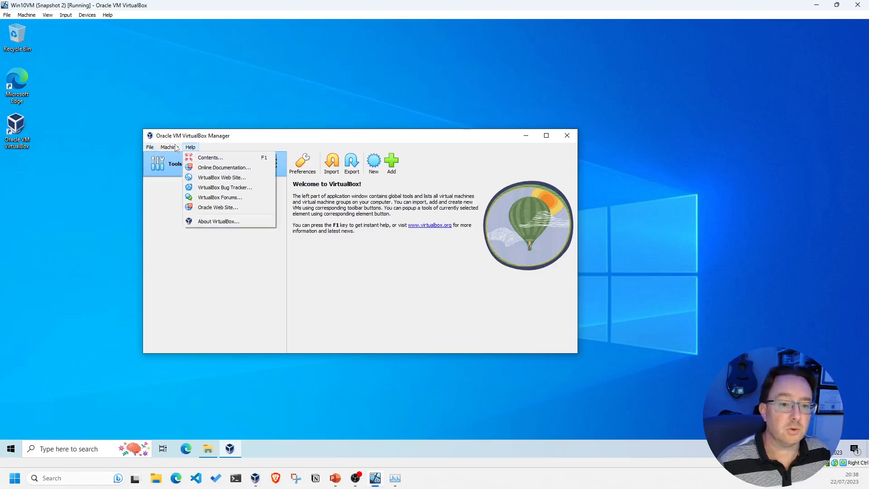
key("Left")
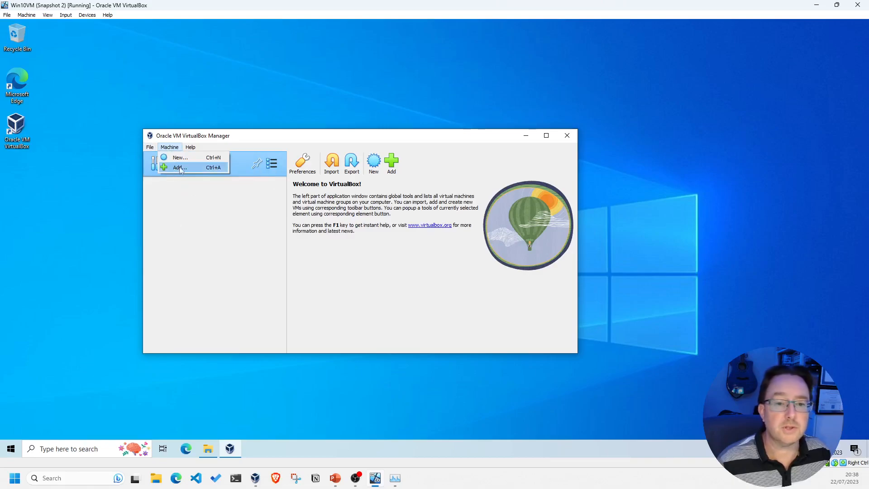
left_click(348, 302)
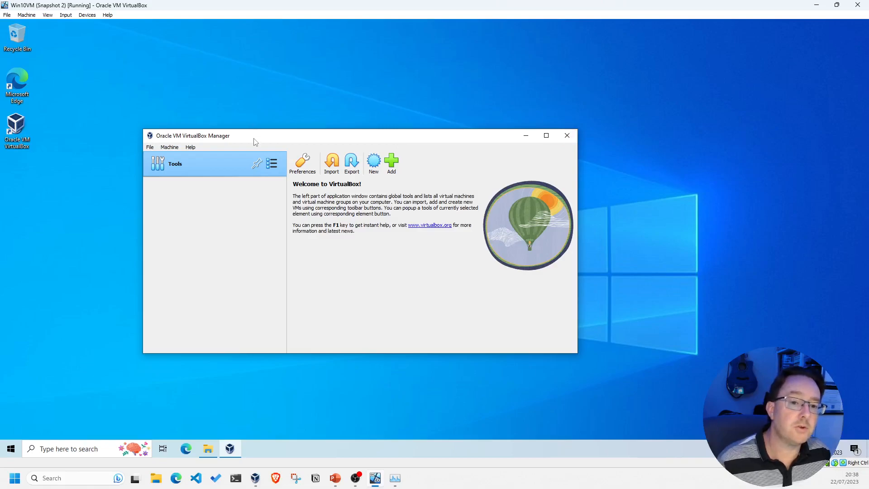
left_click_drag(253, 139, 192, 60)
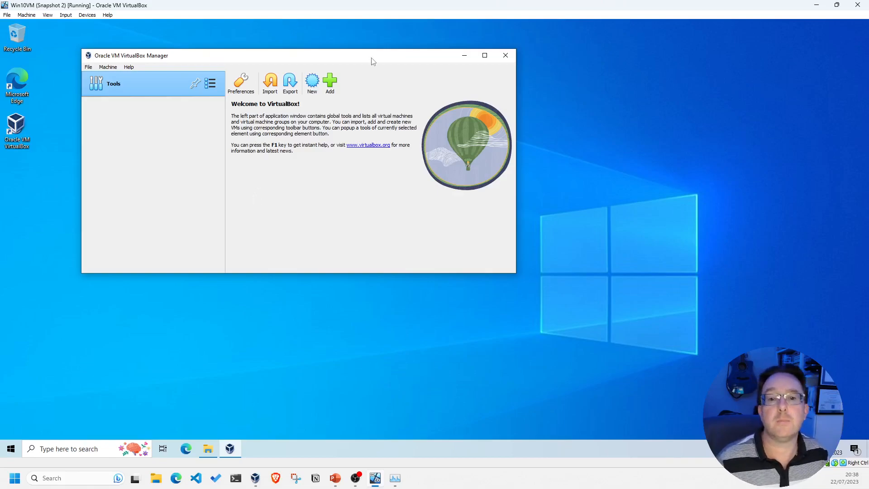
left_click_drag(373, 62, 383, 138)
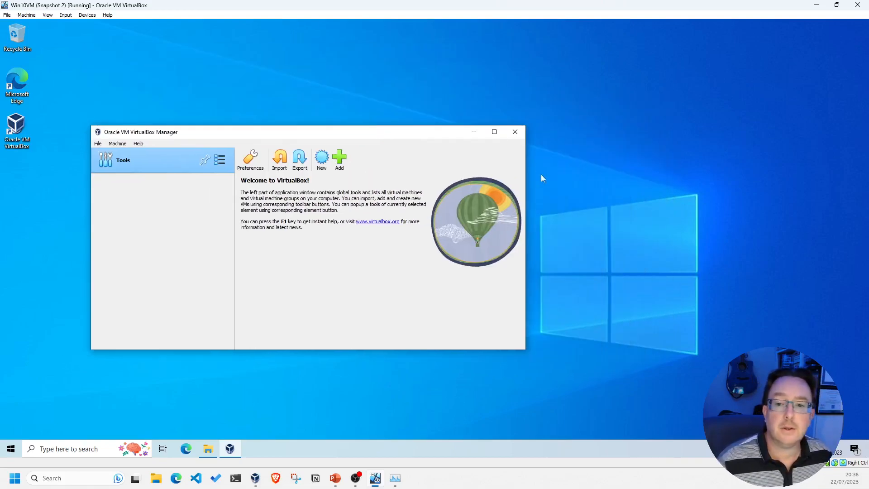
Close VirtualBox Manager and go to google.co.uk in Microsoft Edge.
left_click(515, 132)
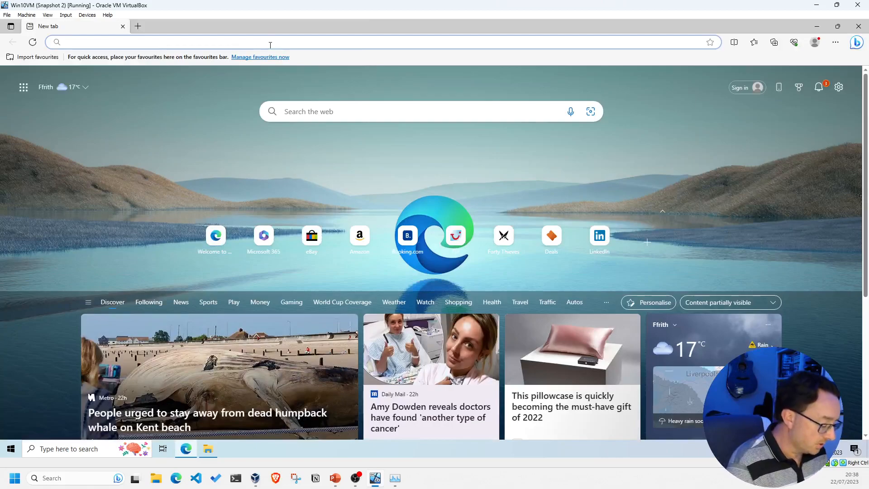
type("googler")
key("BackSpace")
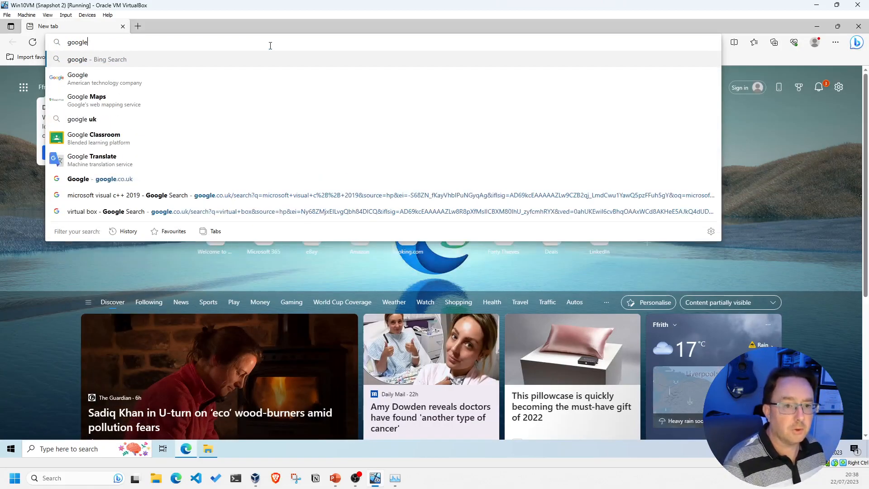
type(".co")
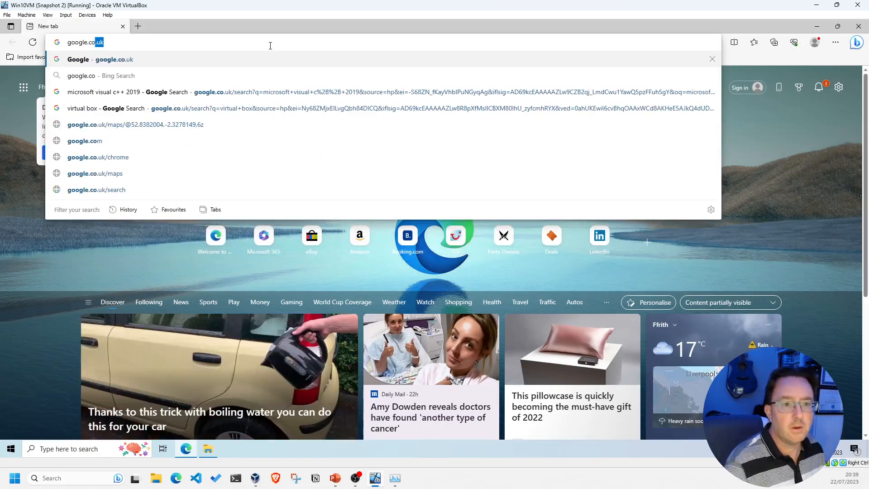
key("Return")
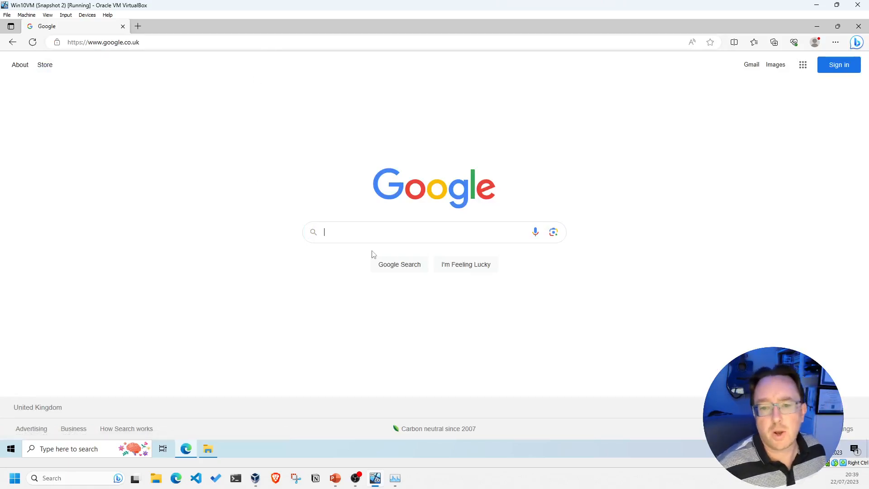
type("vmaware")
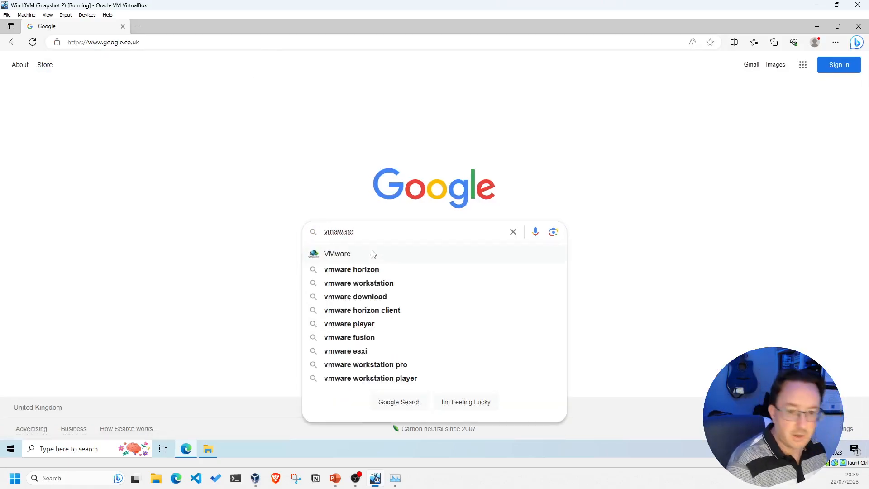
key("BackSpace")
key("BackSpace")
key("BackSpace")
key("BackSpace")
key("BackSpace")
key("BackSpace")
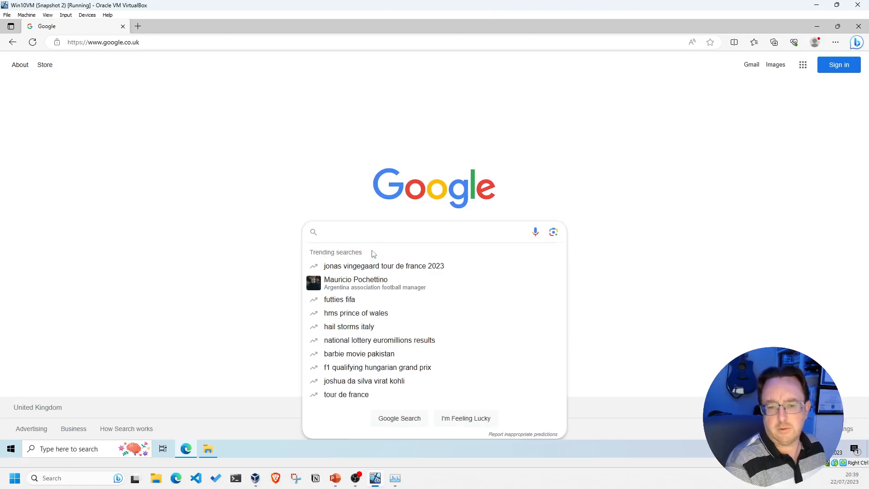
Search Google for "vmware workstation player".
type("vm")
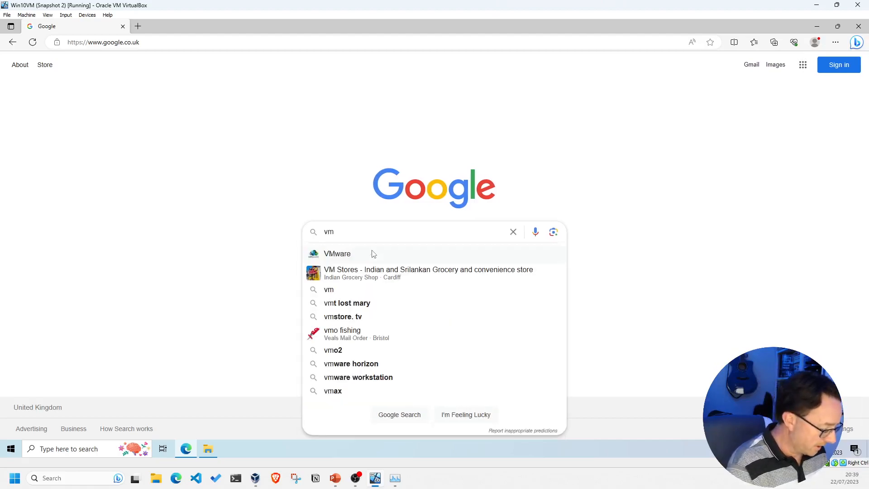
type("ware vi")
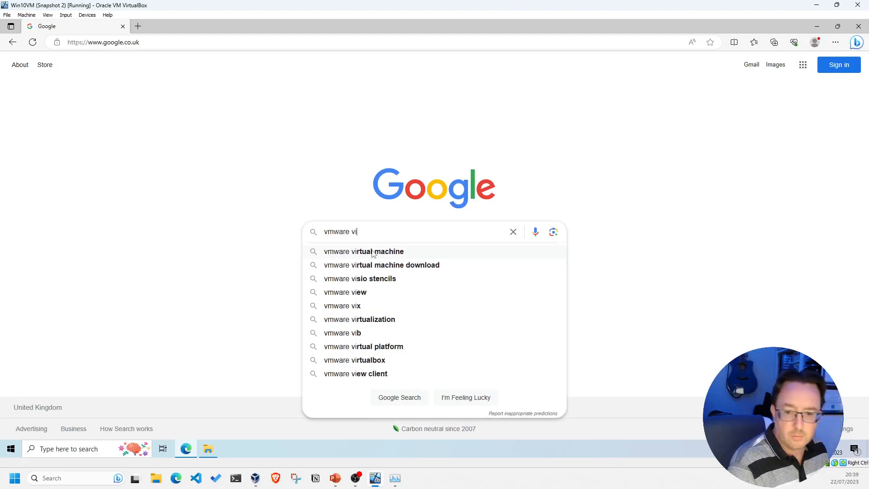
key("BackSpace")
key("BackSpace")
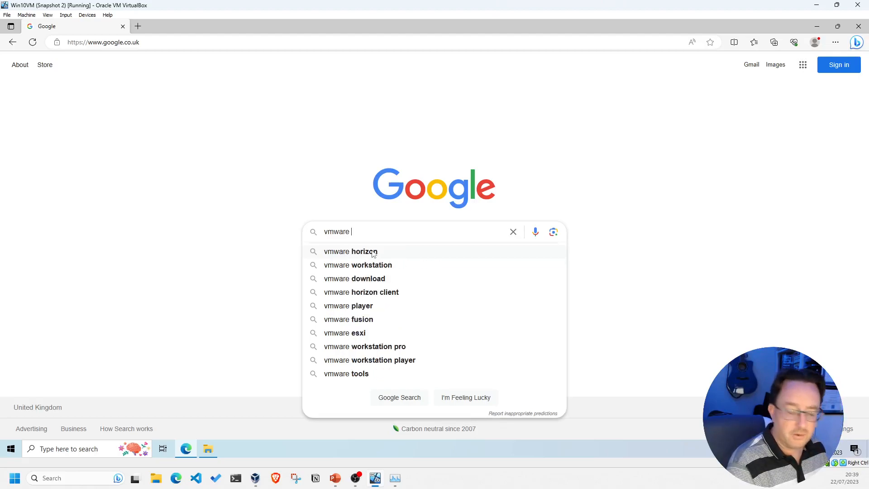
type("workst")
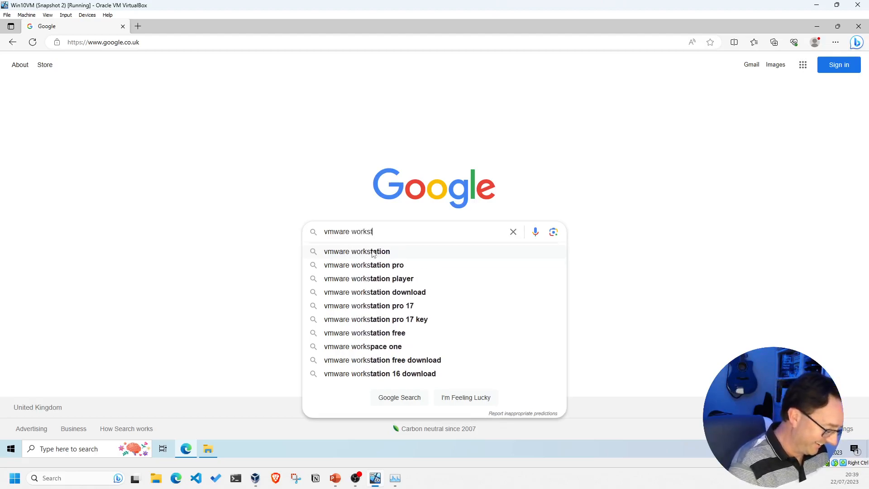
type("ation")
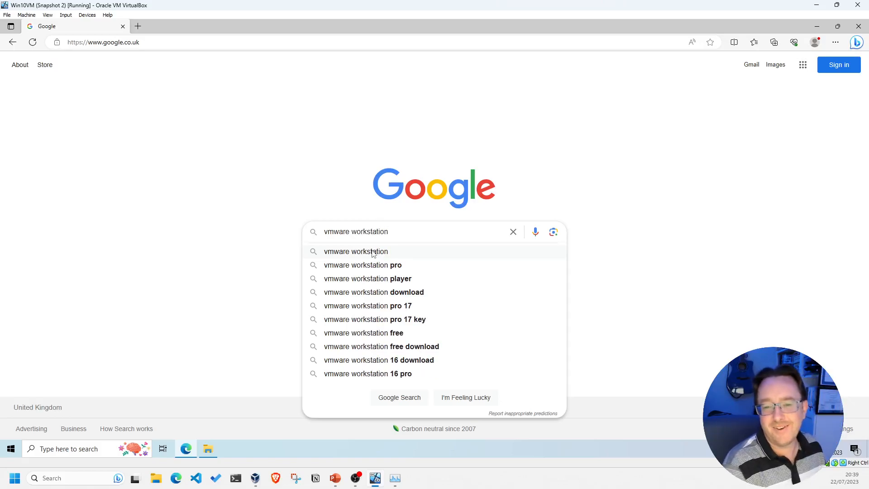
type(" player")
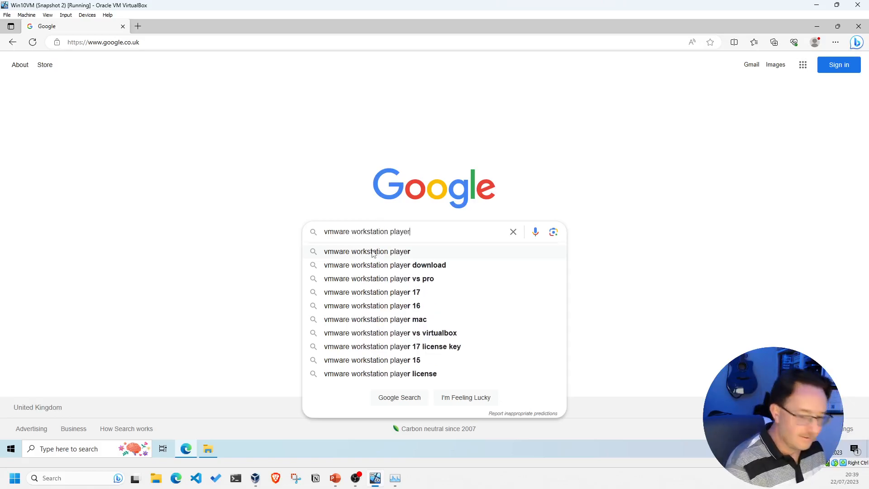
left_click(372, 254)
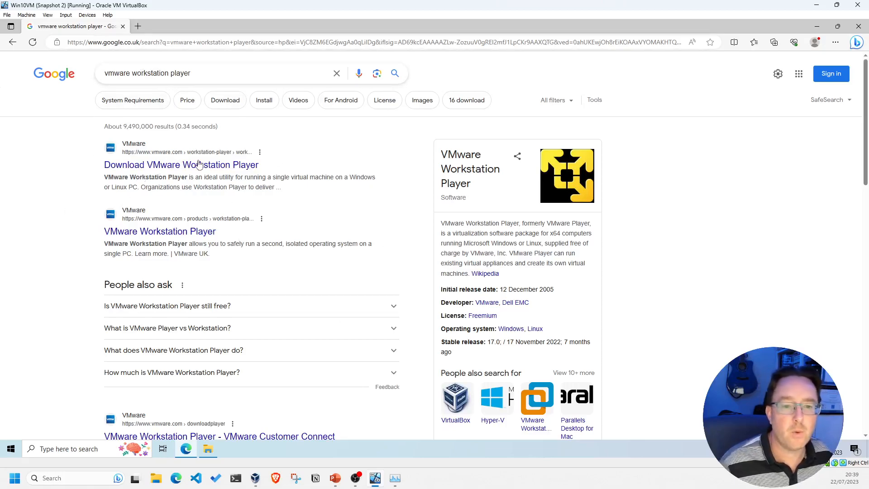
Open the Download VMware Workstation Player result and download Workstation 17 Player for Windows.
left_click(187, 165)
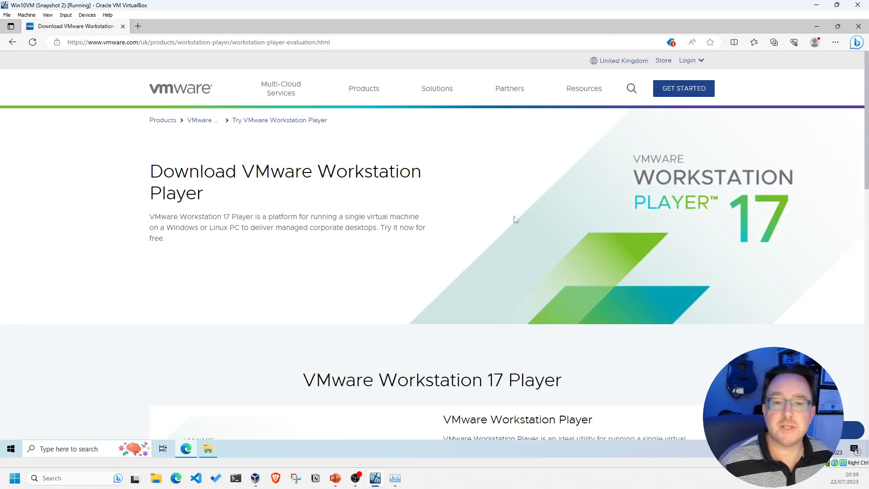
scroll(362, 240, "down", 5)
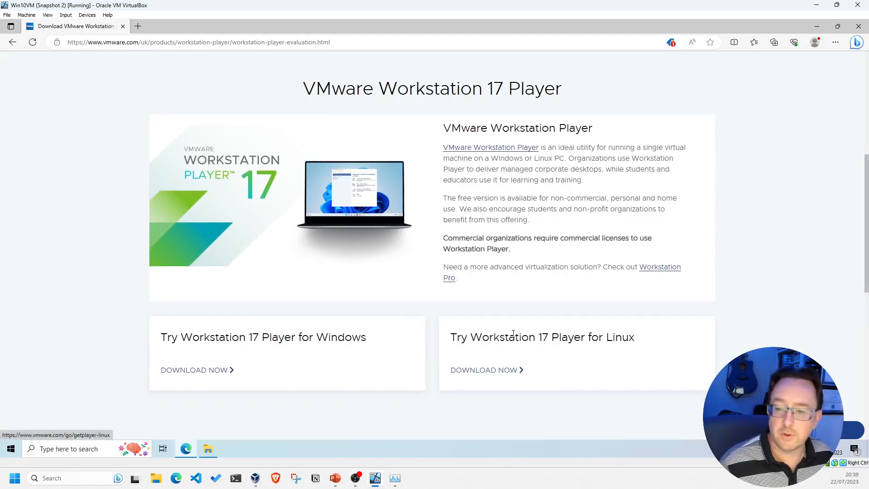
left_click(186, 375)
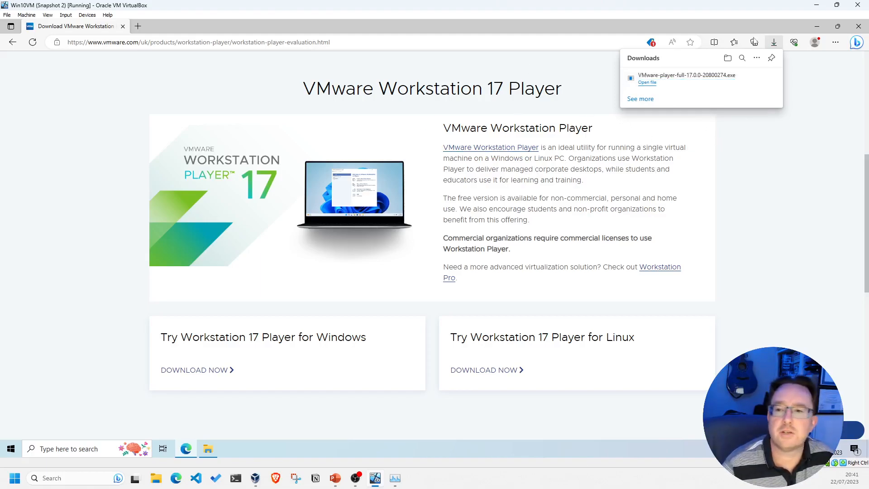
Run the downloaded VMware-player-full-17.0.0-20800274.exe, allow it to make changes to the device, and minimize the browser.
left_click(647, 83)
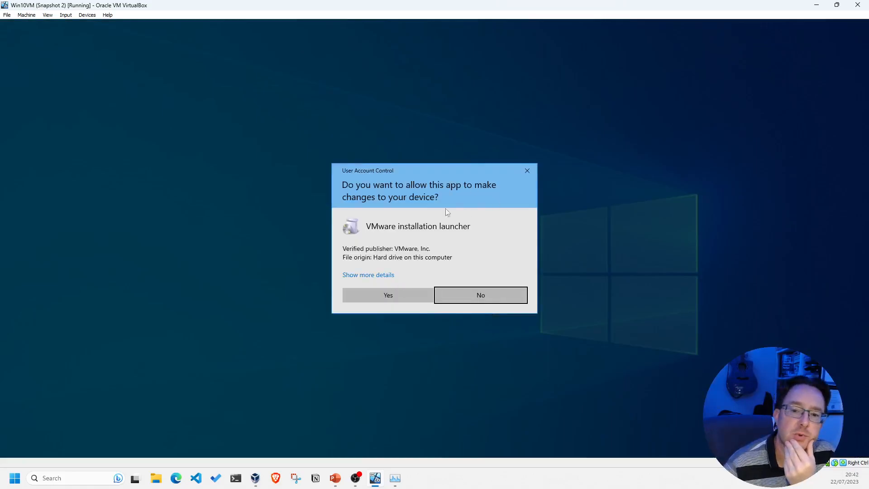
left_click(392, 296)
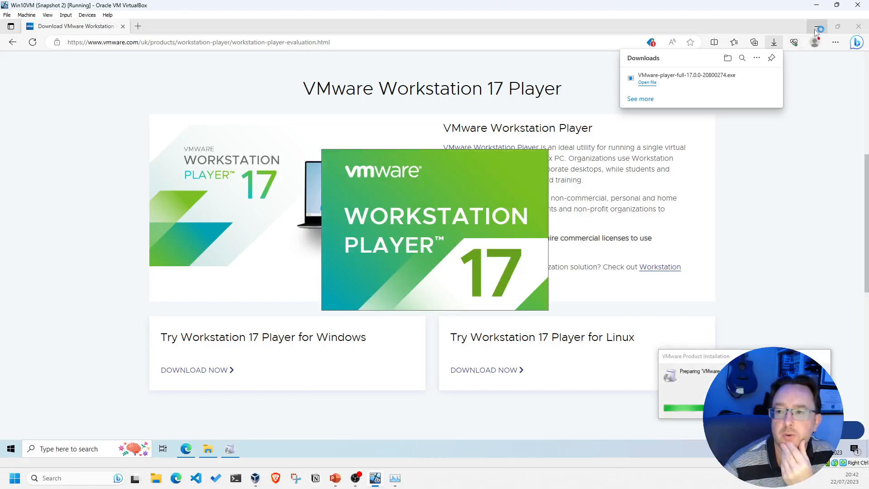
left_click(816, 27)
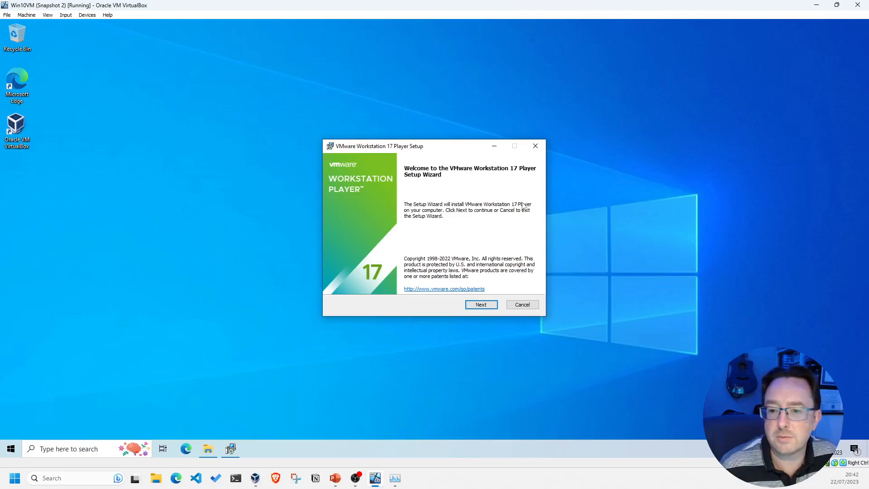
Accept the VMware license agreement and include the Enhanced Keyboard Driver, keeping the default install location and the console tools in the system PATH.
left_click(480, 304)
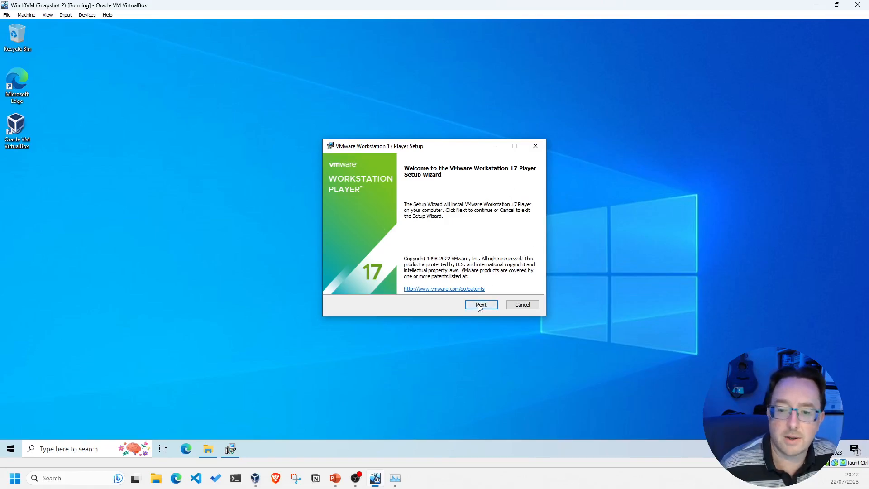
left_click(480, 305)
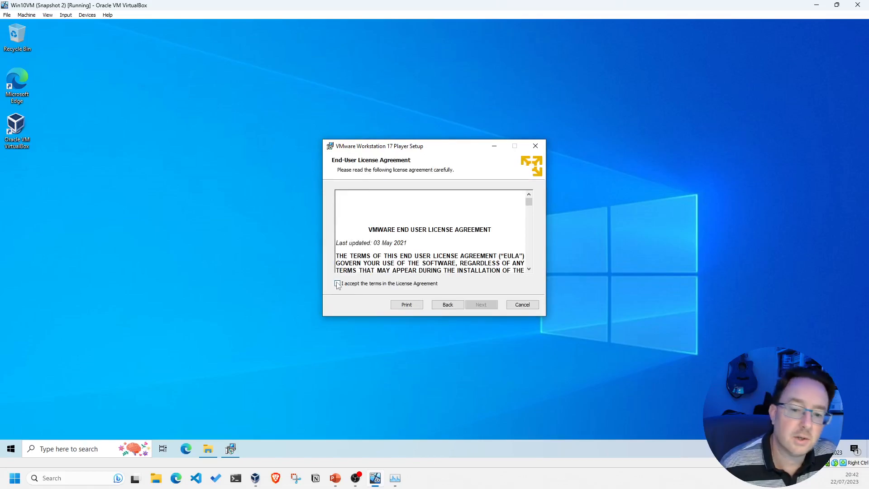
left_click(337, 284)
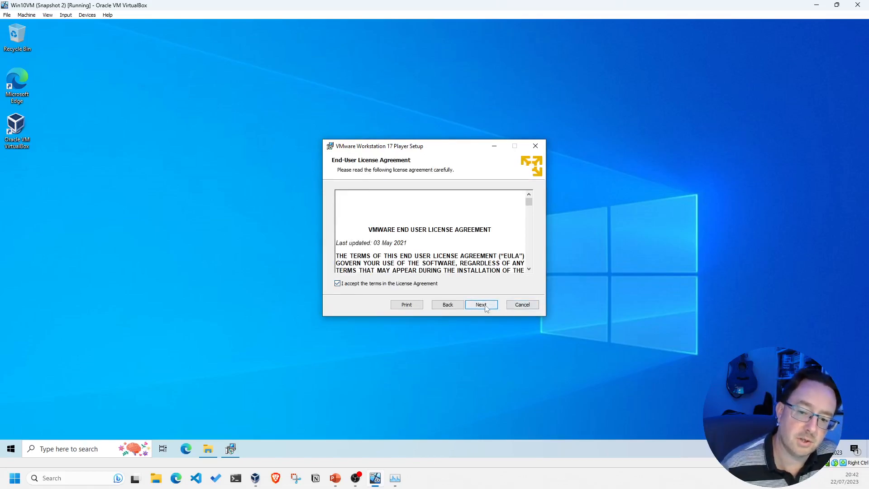
left_click(485, 306)
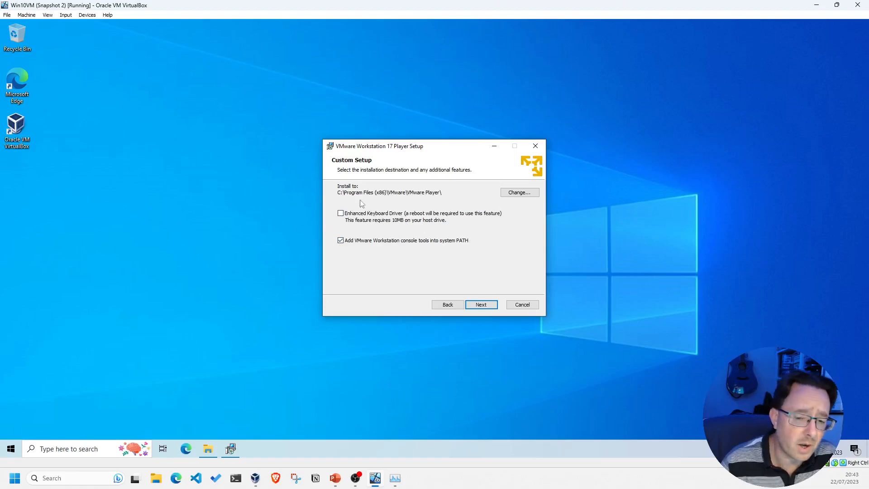
left_click(341, 213)
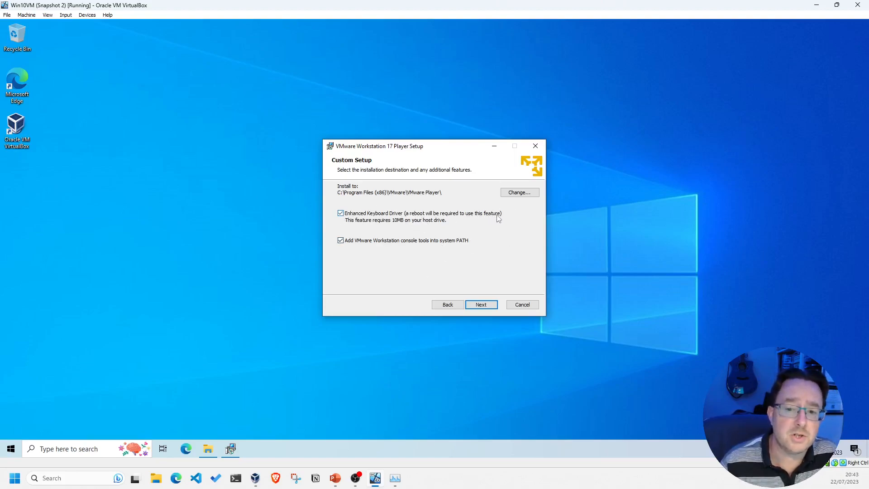
left_click(481, 306)
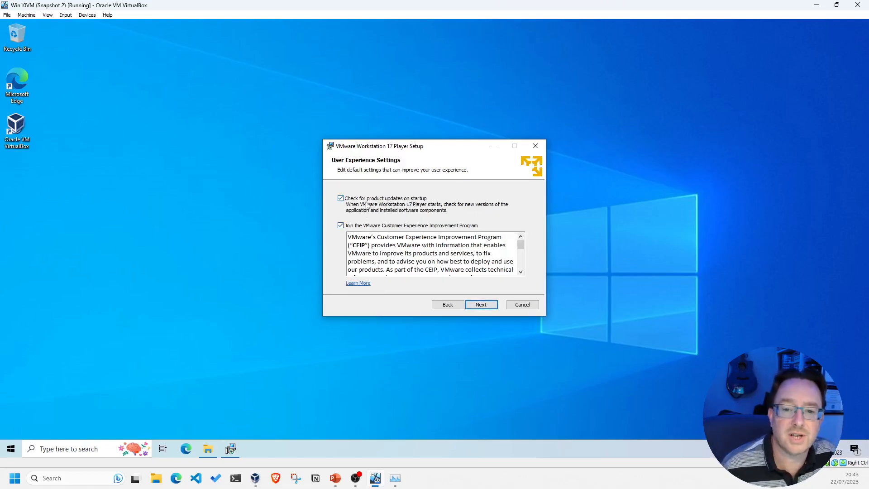
Turn off the product update check on startup and stay in the VMware Customer Experience Improvement Program.
left_click(341, 199)
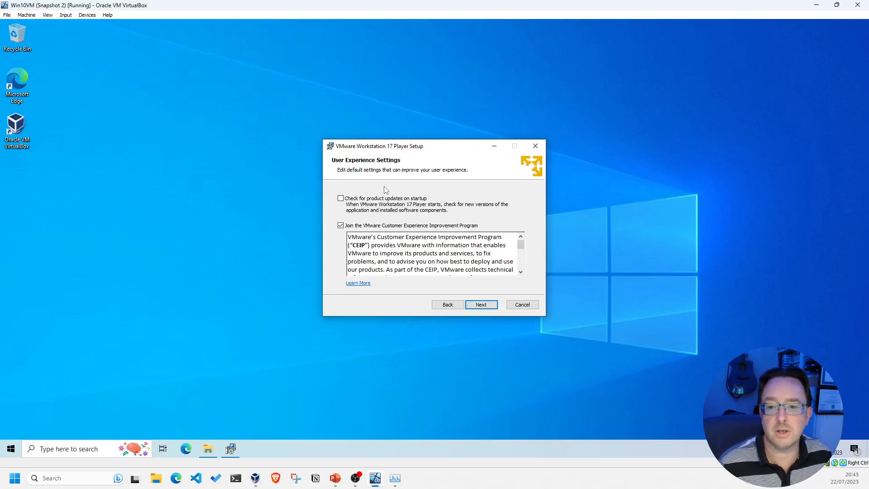
left_click(341, 225)
left_click(341, 225)
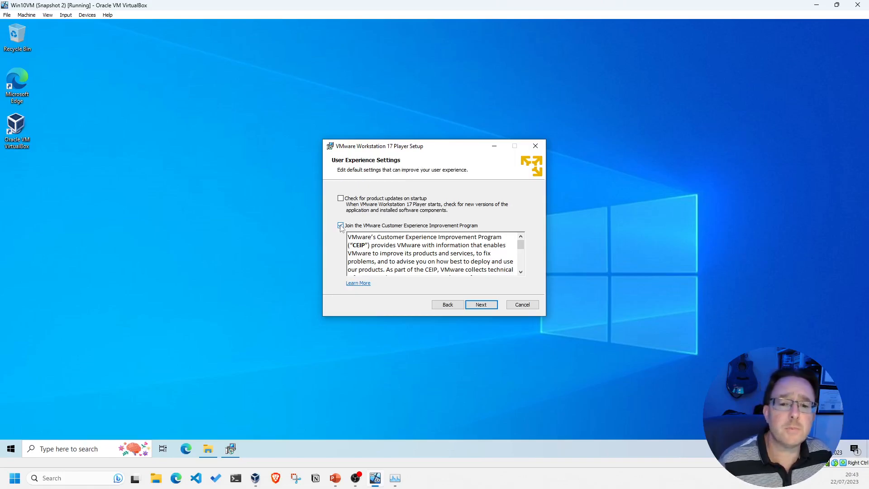
left_click(480, 305)
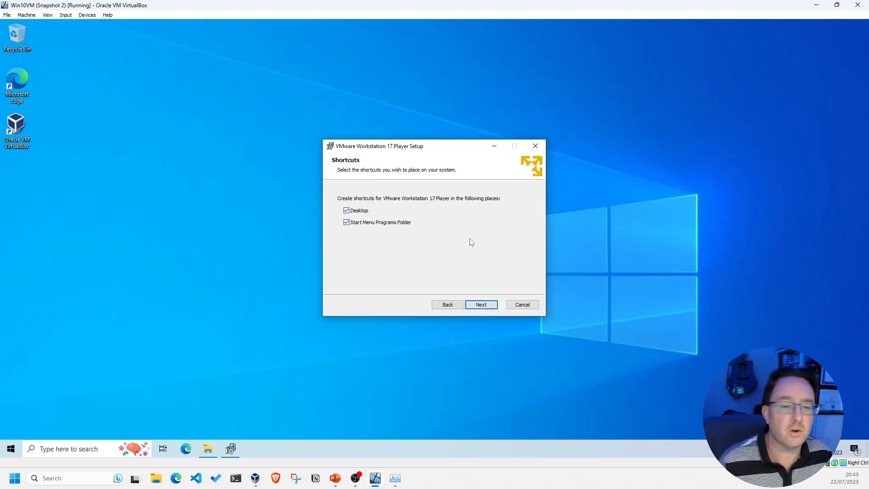
Install VMware Workstation 17 Player with the desktop and Start Menu shortcuts, finish the setup and decline the immediate system restart.
left_click(481, 304)
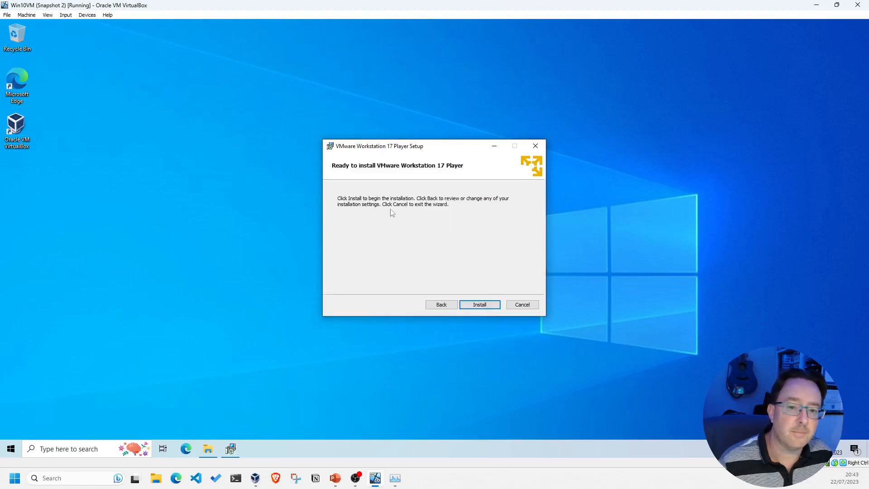
left_click(486, 304)
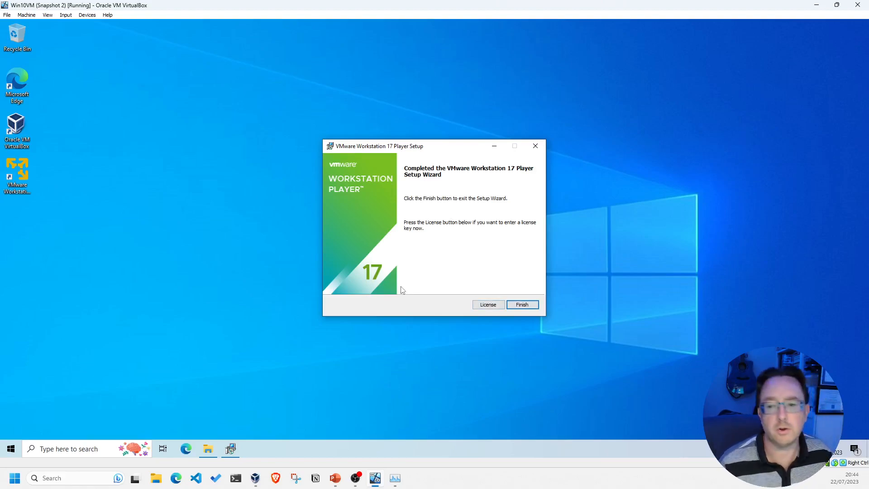
left_click(528, 304)
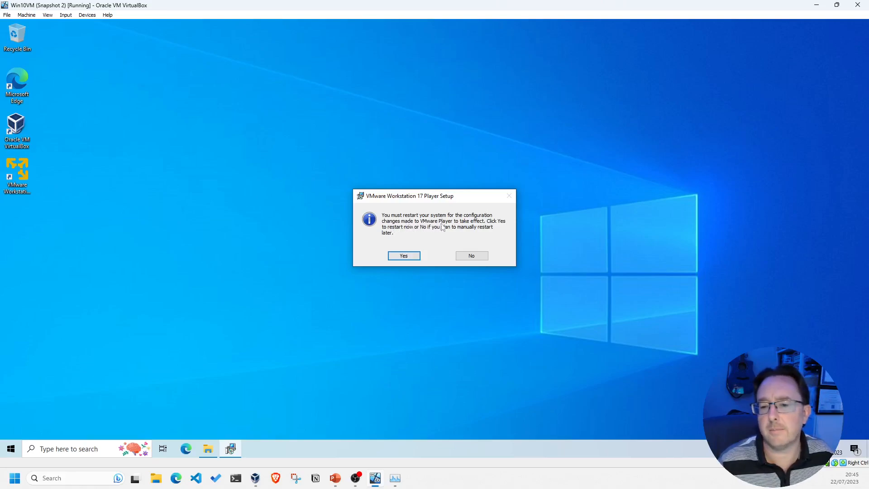
left_click(477, 254)
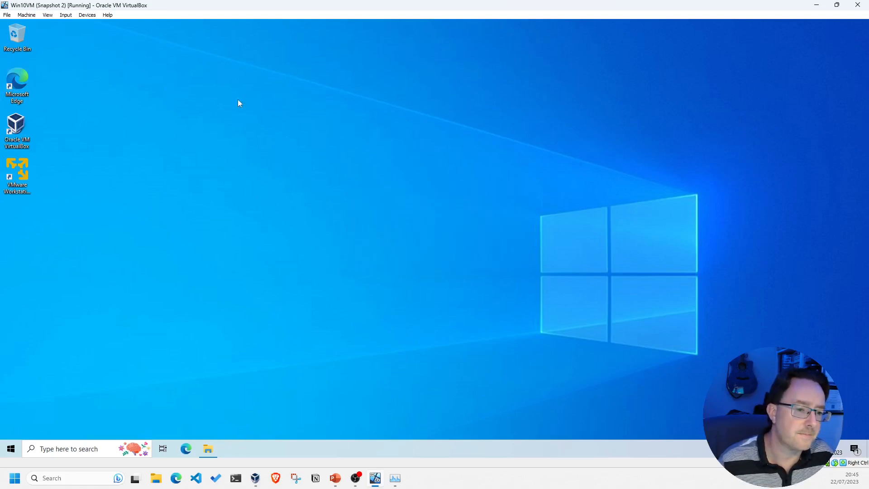
Launch VMware Workstation 17 Player from the desktop and complete its welcome dialog with the free non-commercial use option.
double_click(21, 172)
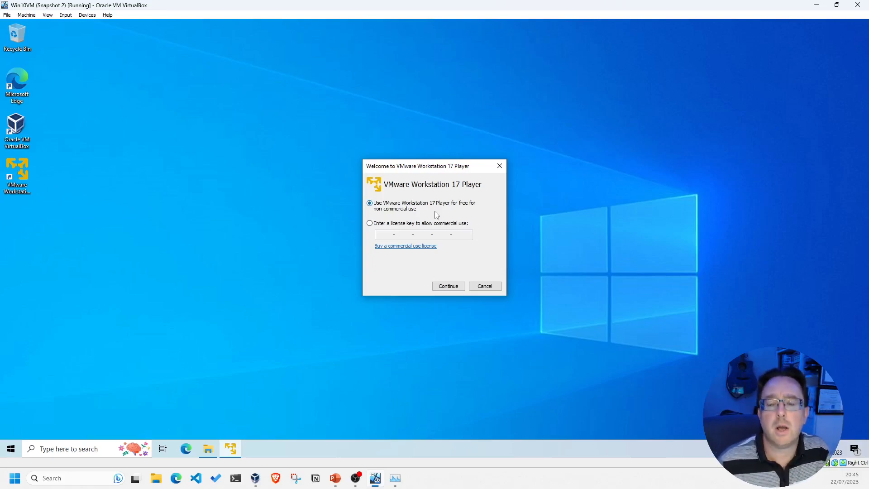
left_click_drag(434, 172, 395, 148)
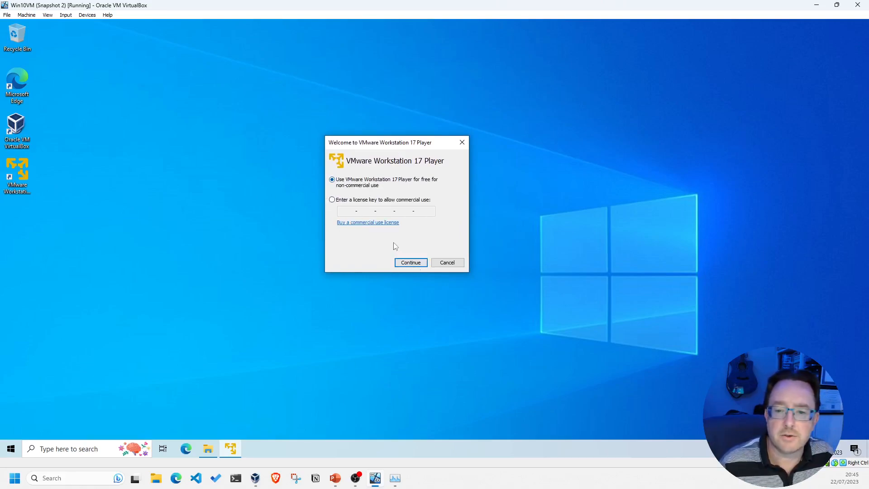
left_click(411, 263)
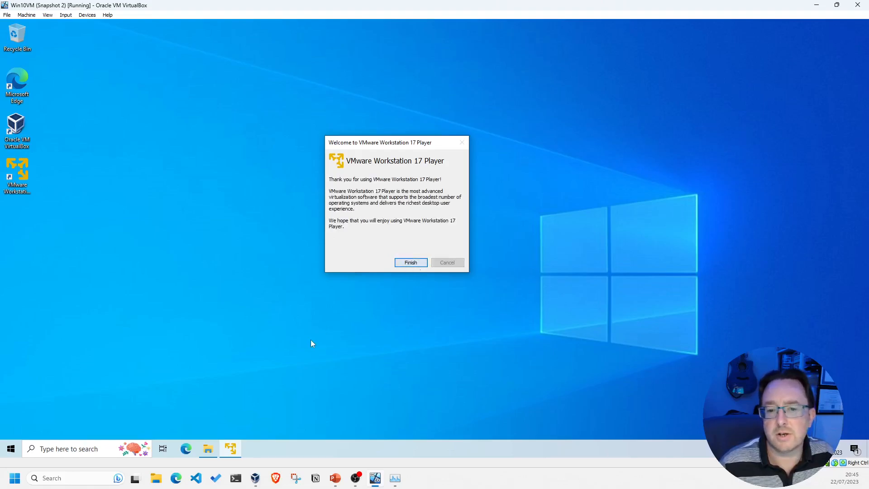
left_click(411, 265)
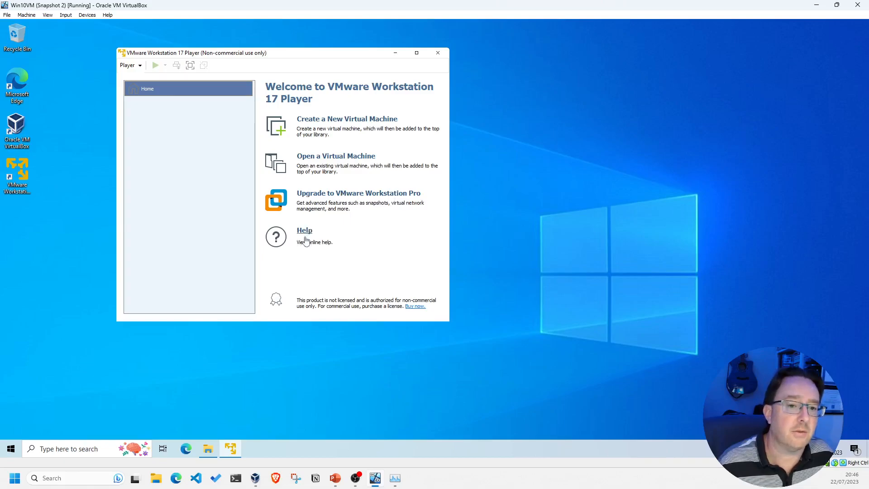
Review the Player commands and the home screen of VMware Workstation 17 Player, and close the program.
left_click(129, 65)
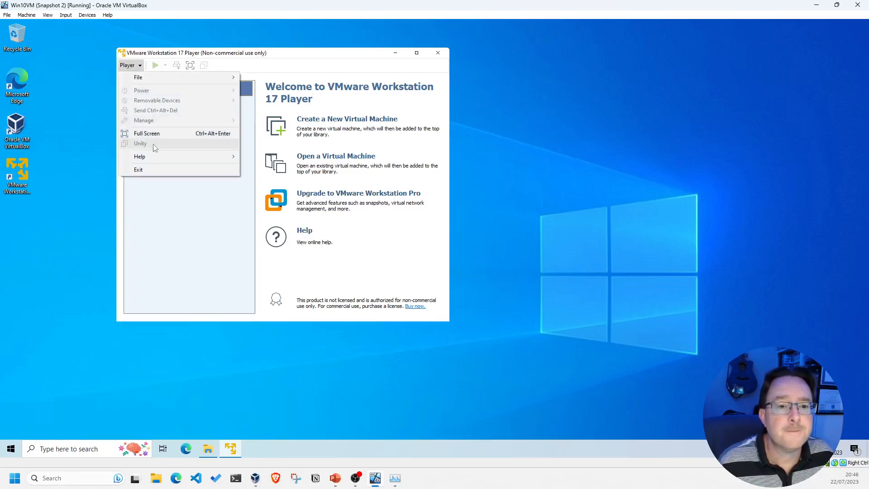
left_click(194, 226)
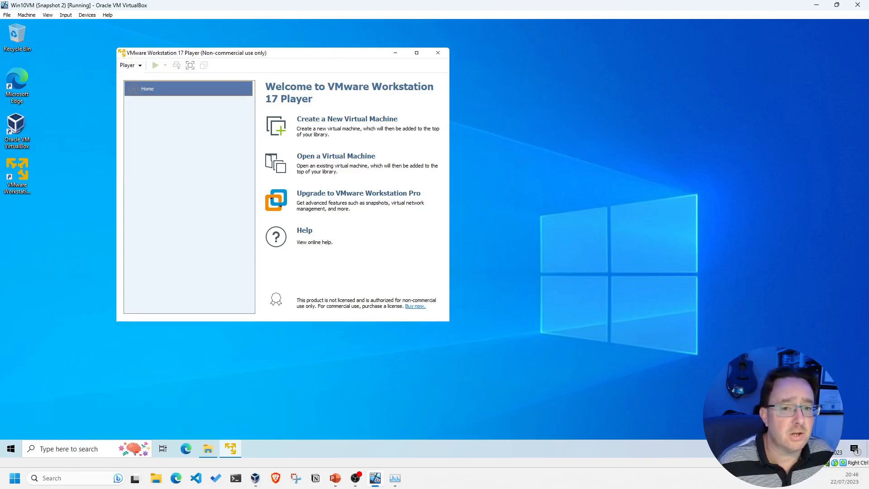
left_click_drag(340, 58, 395, 43)
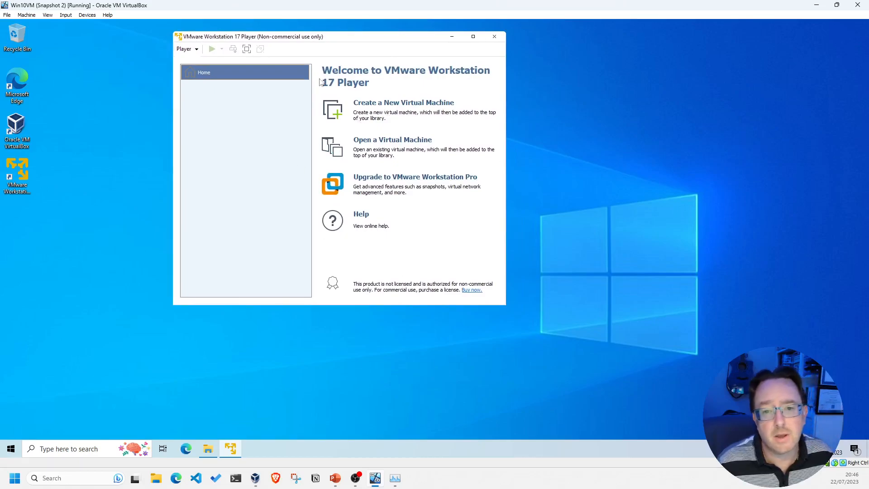
left_click_drag(341, 44, 244, 48)
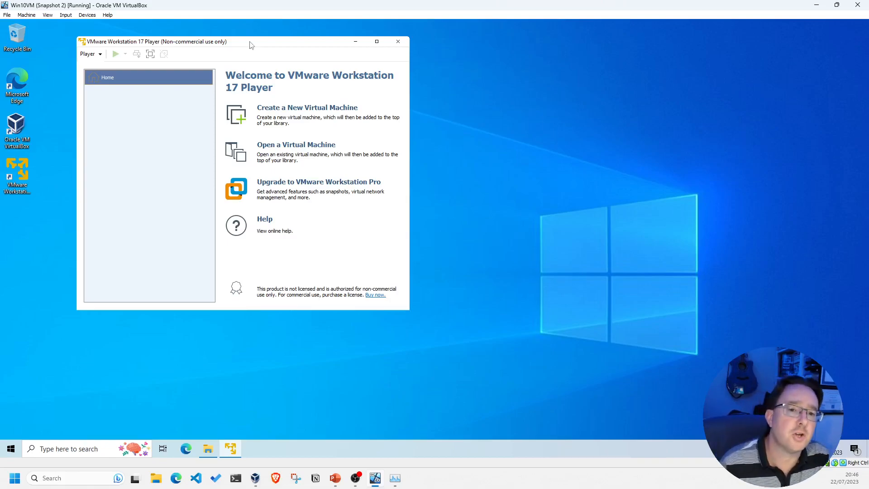
left_click_drag(248, 42, 314, 60)
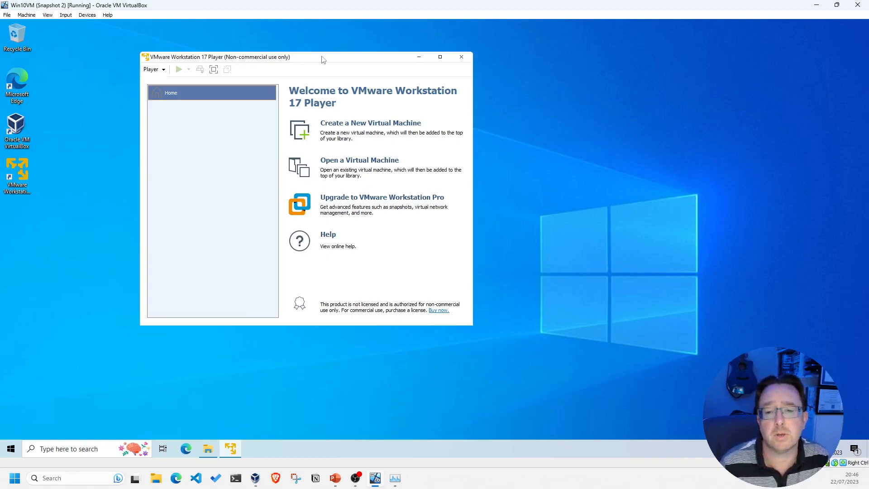
left_click(461, 62)
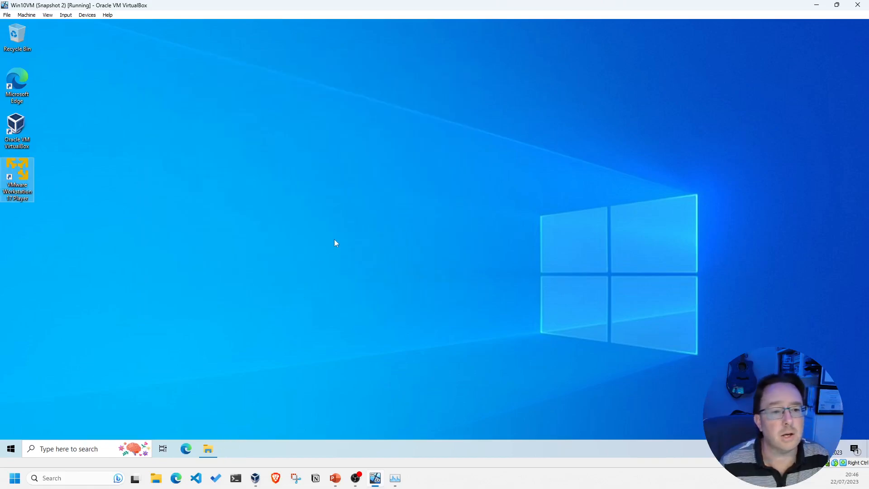